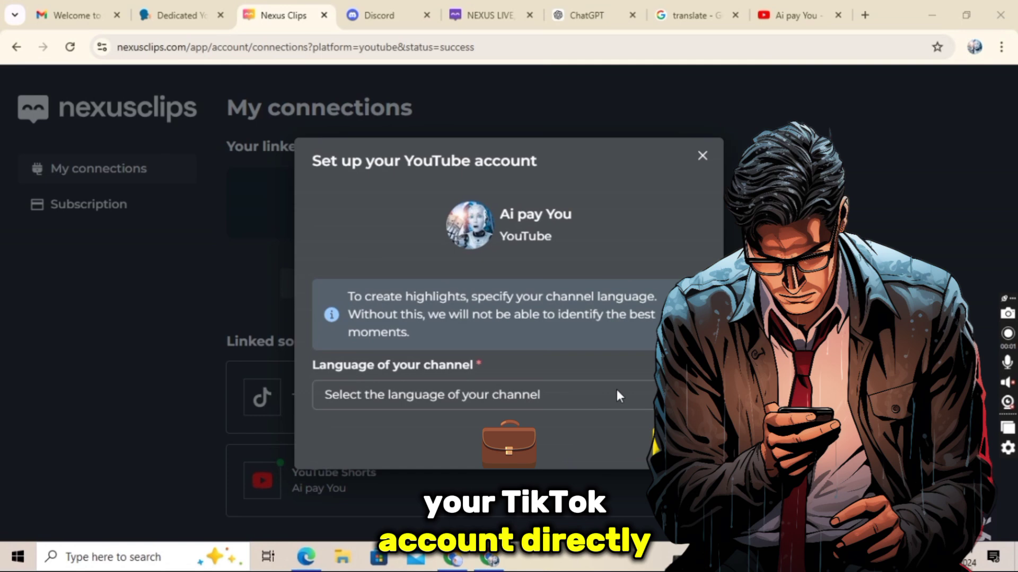
Step: Set the channel language to English and save it
{"action": "left_click", "coordinate": [615, 393]}
{"action": "left_click", "coordinate": [475, 289]}
{"action": "left_click", "coordinate": [539, 395]}
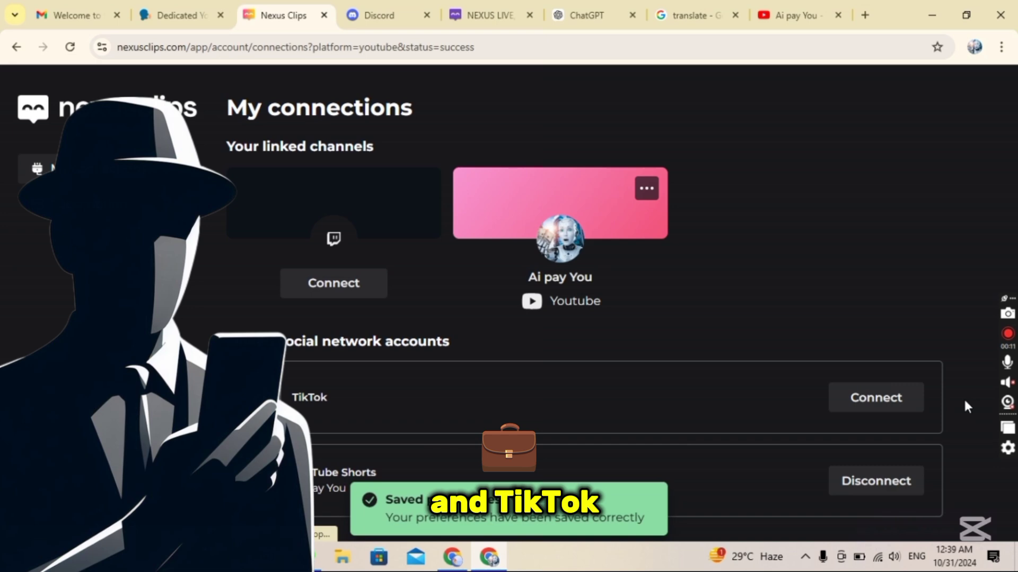
Step: Navigate back through the consent, connections and subscription pages to the Nexus Clips home page
{"action": "left_click", "coordinate": [16, 47]}
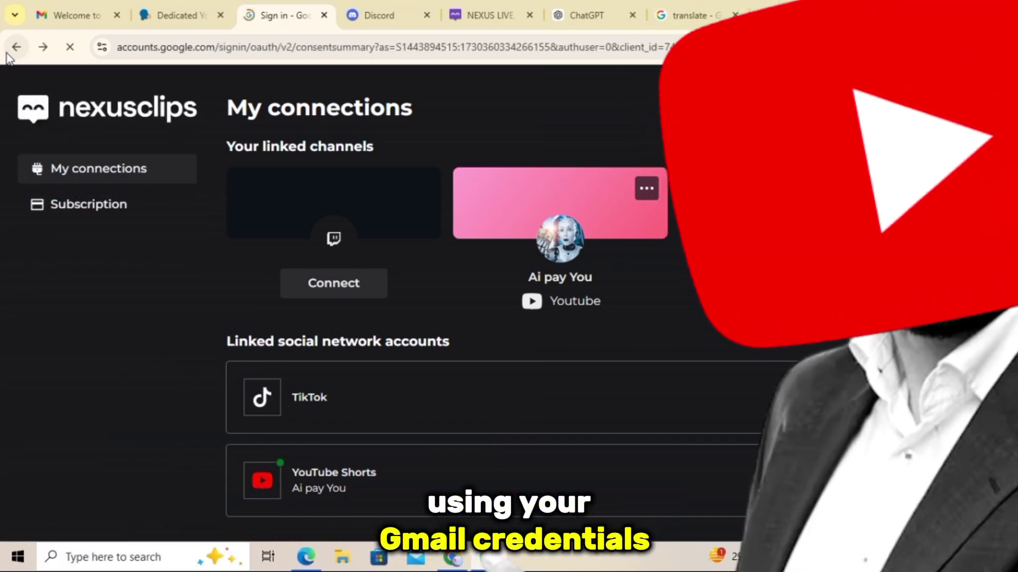
{"action": "left_click", "coordinate": [43, 47]}
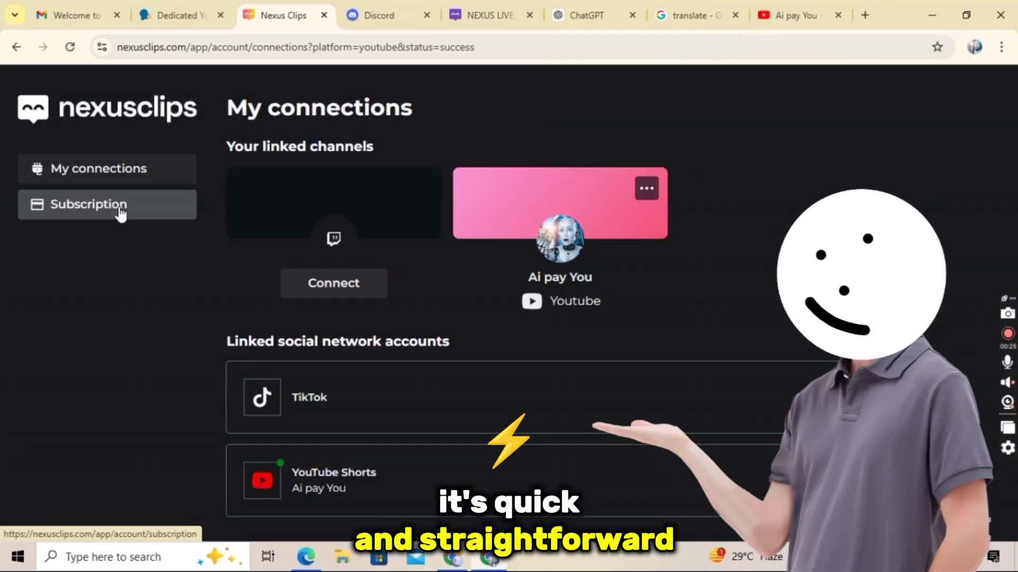
{"action": "left_click", "coordinate": [120, 212]}
{"action": "left_click", "coordinate": [85, 119]}
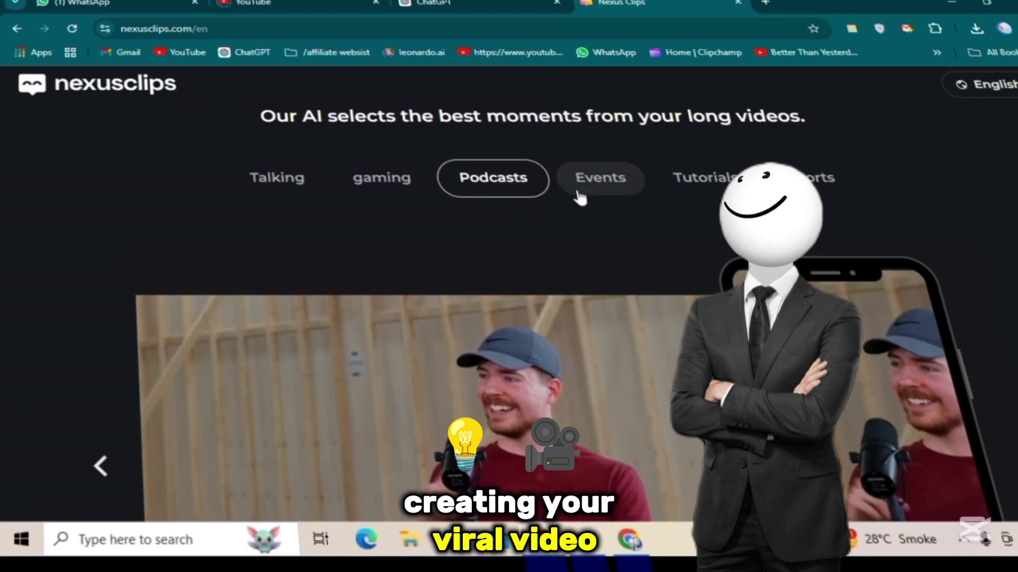
Step: Browse the Events and Sports example clips, then pause the podcast video preview at 0:06
{"action": "left_click", "coordinate": [598, 176]}
{"action": "left_click", "coordinate": [768, 132]}
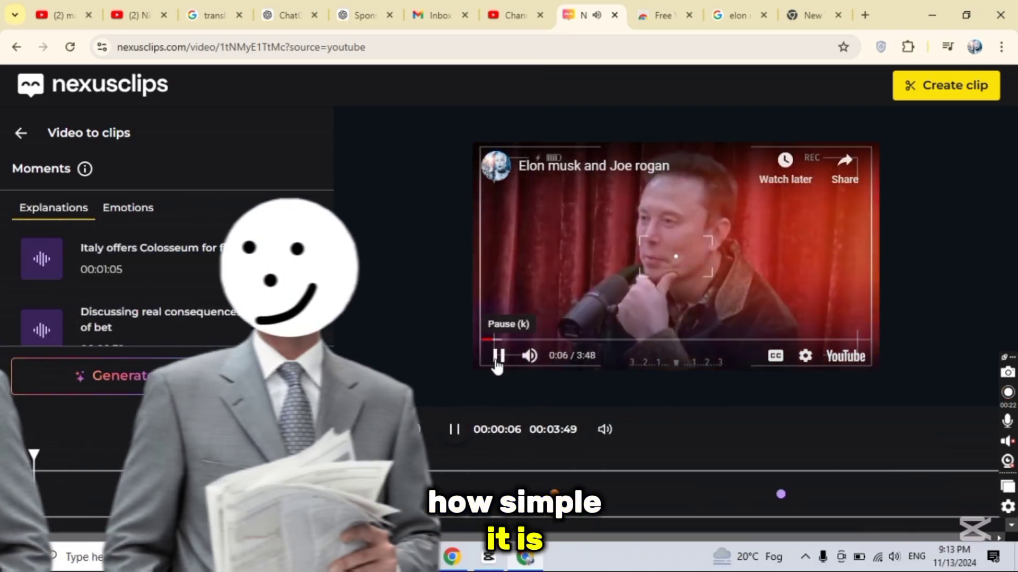
{"action": "left_click", "coordinate": [497, 356]}
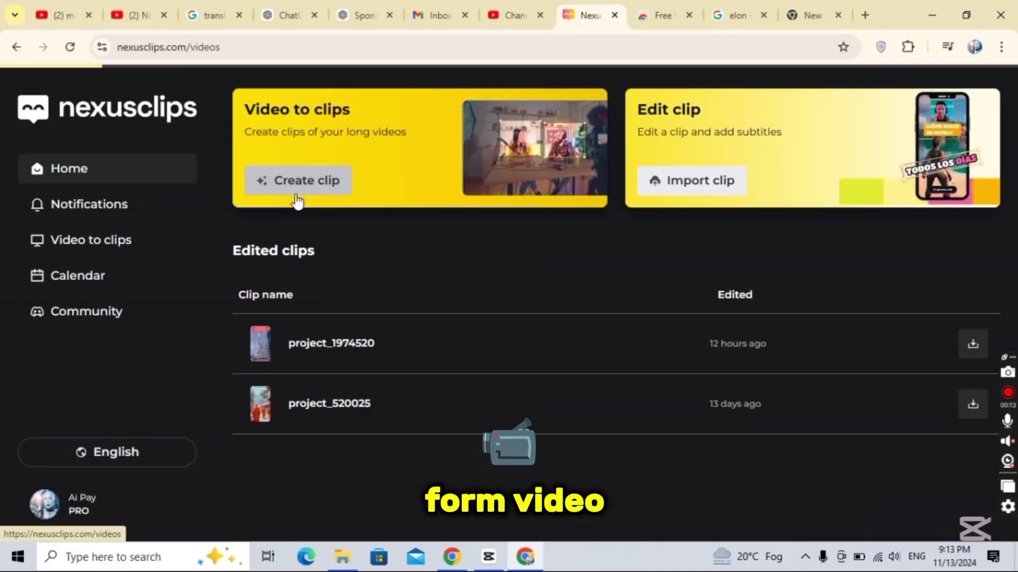
Step: Open the podcast video's moments page from Video to clips and show the emotion-based moments
{"action": "left_click", "coordinate": [295, 197]}
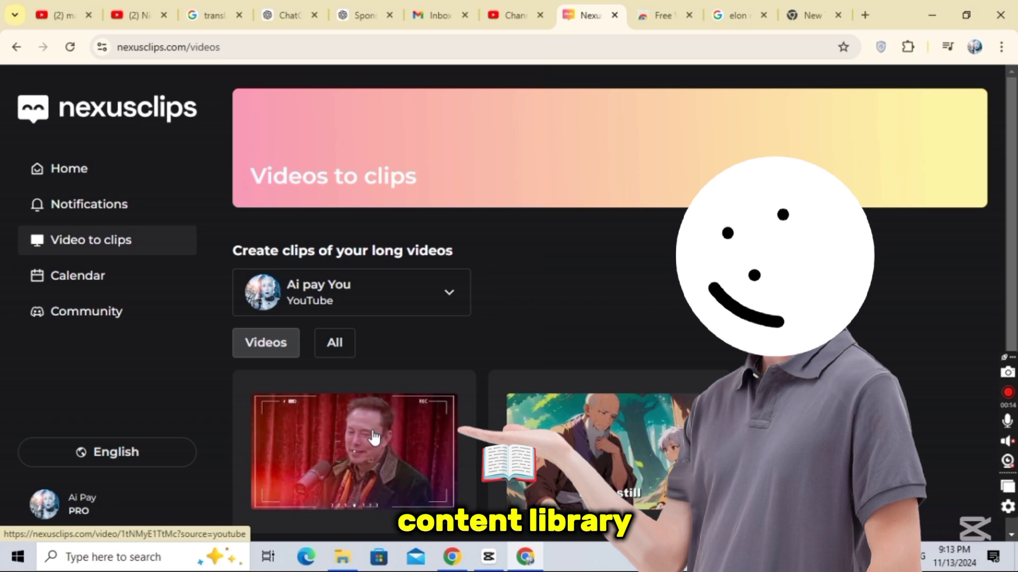
{"action": "left_click", "coordinate": [374, 438]}
{"action": "left_click", "coordinate": [128, 207]}
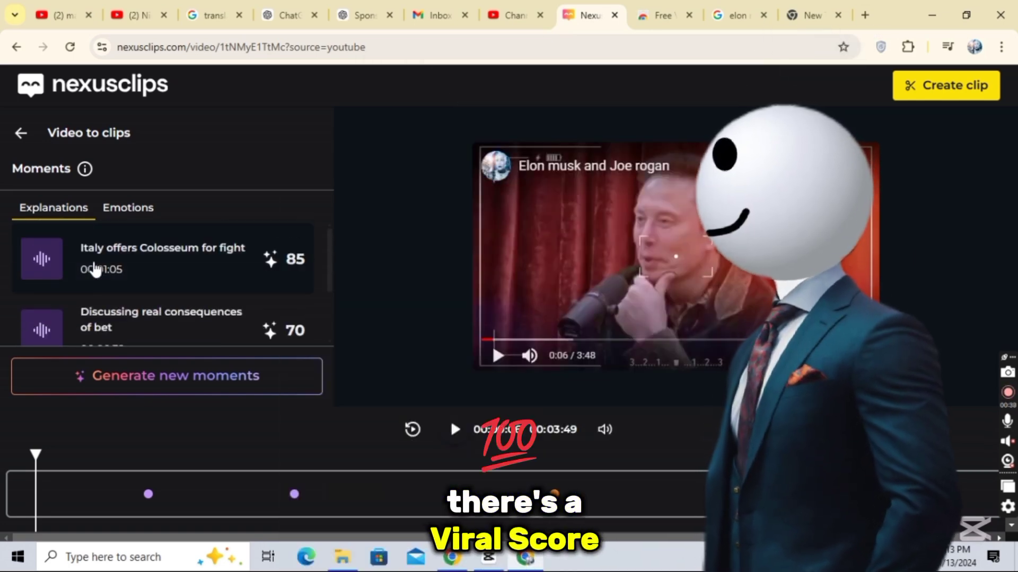
Step: Jump to the 'Italy offers Colosseum for fight' moment, then have the AI generate new moments
{"action": "mouse_move", "coordinate": [288, 270]}
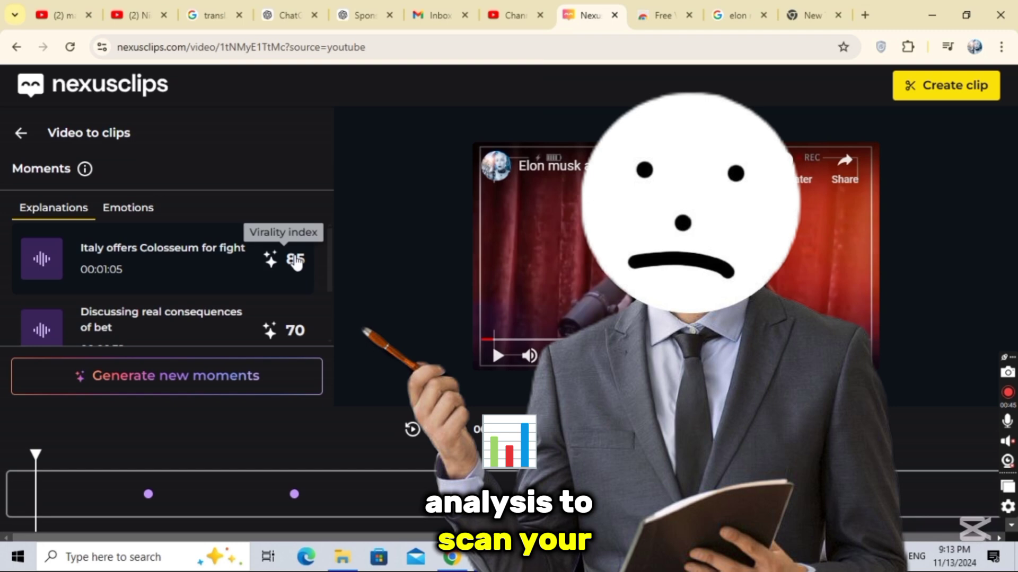
{"action": "scroll", "coordinate": [297, 260], "scroll_direction": "down", "scroll_amount": 2}
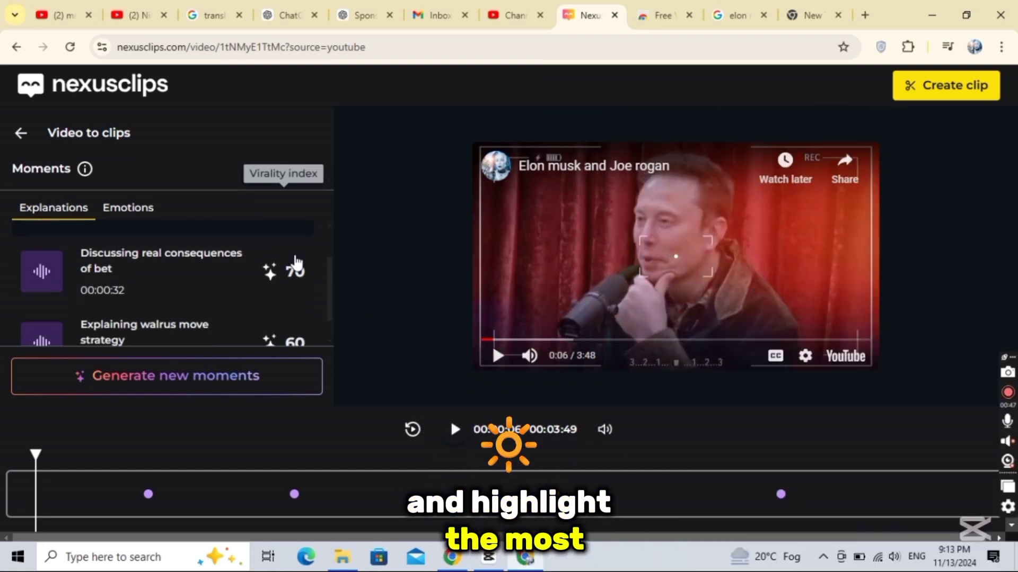
{"action": "scroll", "coordinate": [298, 250], "scroll_direction": "down", "scroll_amount": 1}
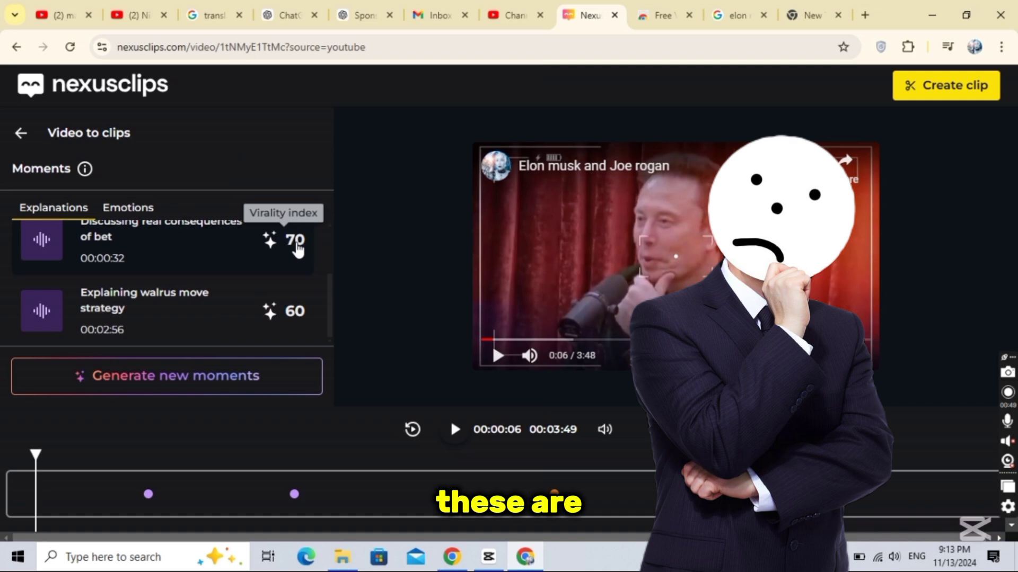
{"action": "scroll", "coordinate": [190, 314], "scroll_direction": "up", "scroll_amount": 2}
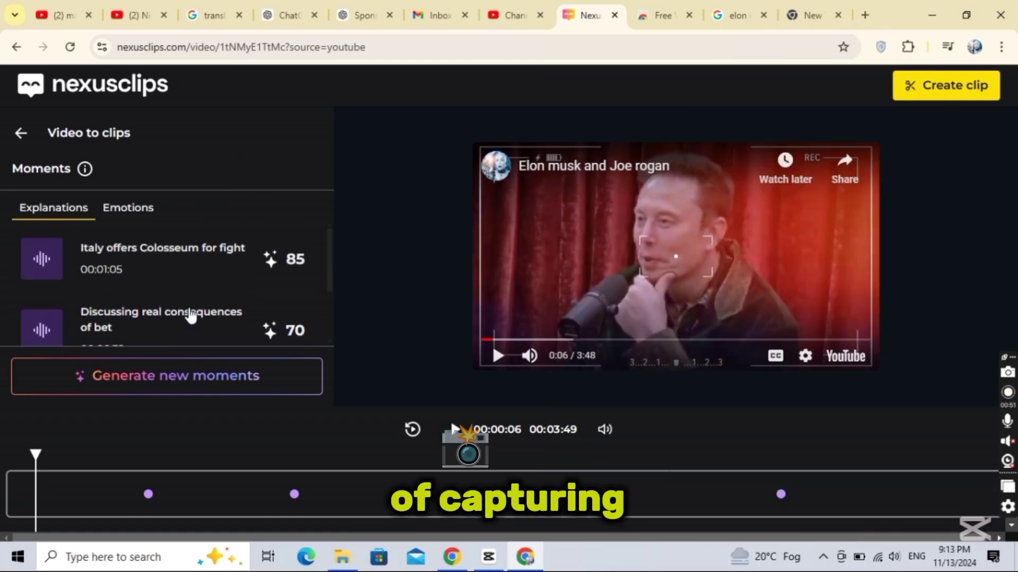
{"action": "left_click", "coordinate": [159, 281]}
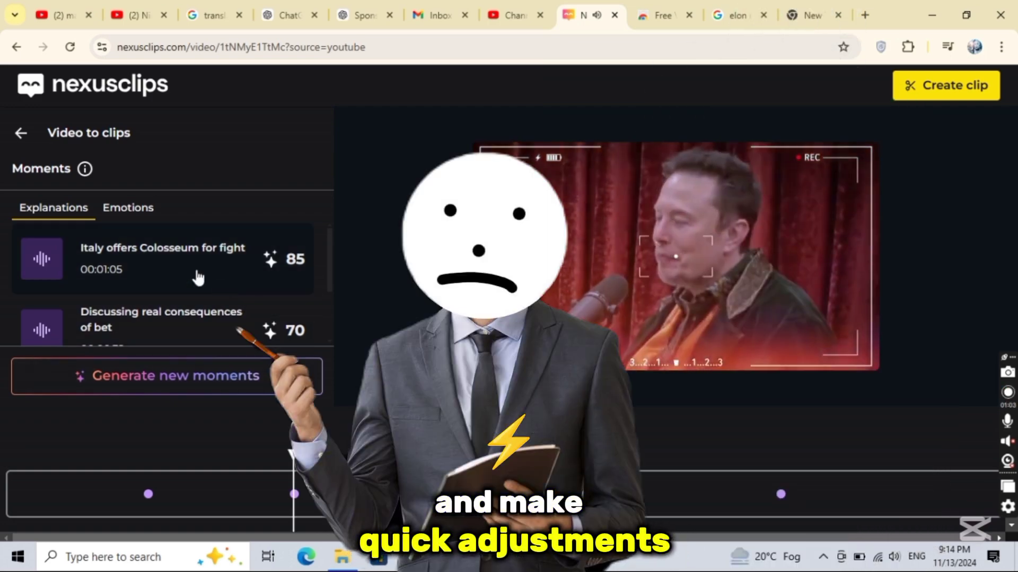
{"action": "left_click", "coordinate": [198, 371]}
{"action": "left_click", "coordinate": [539, 426]}
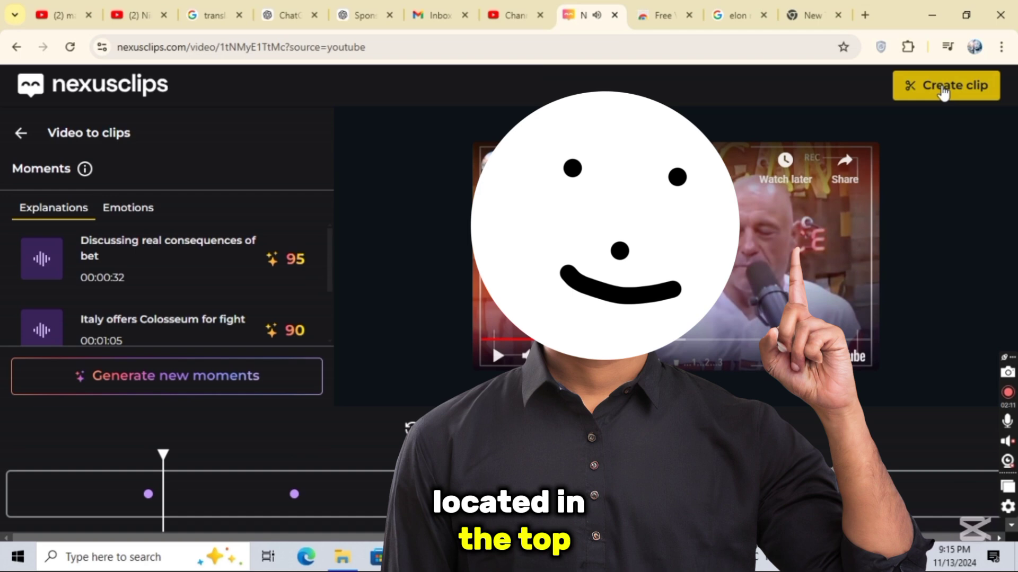
Step: Open the top-scoring moment in the clip editor, unmute and pause it, and zoom the timeline in
{"action": "left_click", "coordinate": [959, 95]}
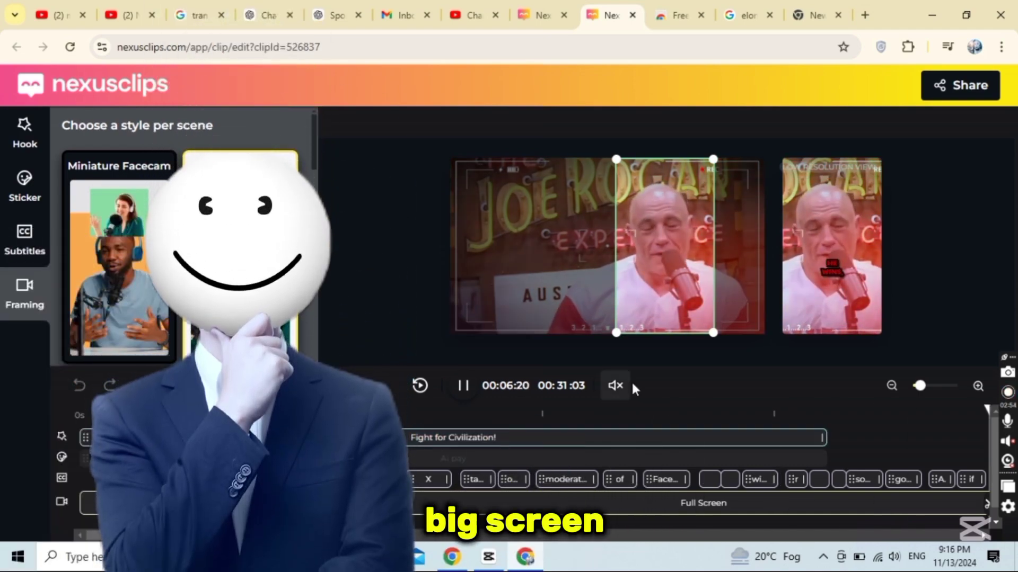
{"action": "left_click", "coordinate": [614, 386]}
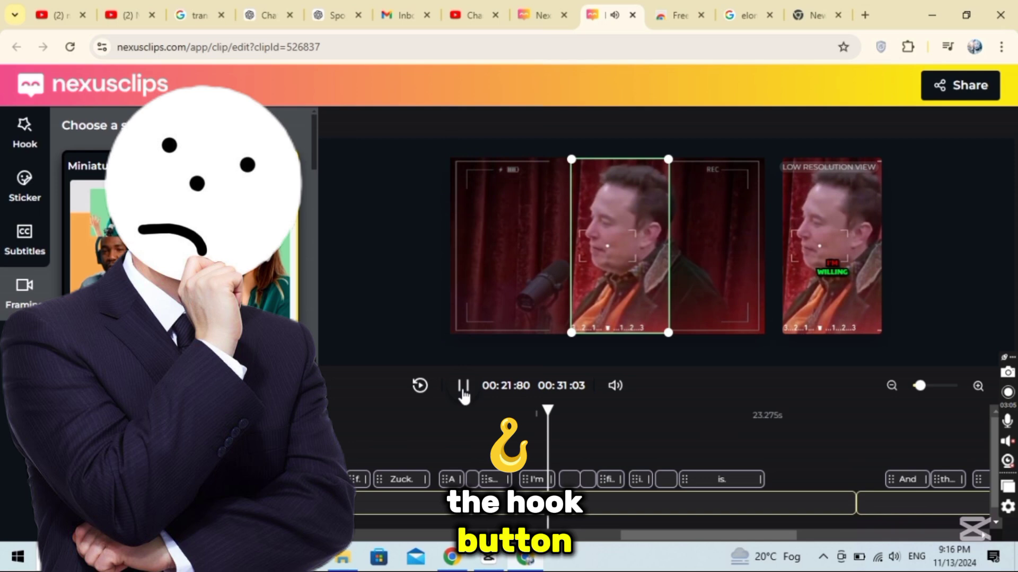
{"action": "left_click", "coordinate": [462, 392]}
{"action": "left_click_drag", "start_coordinate": [921, 388], "coordinate": [911, 387]}
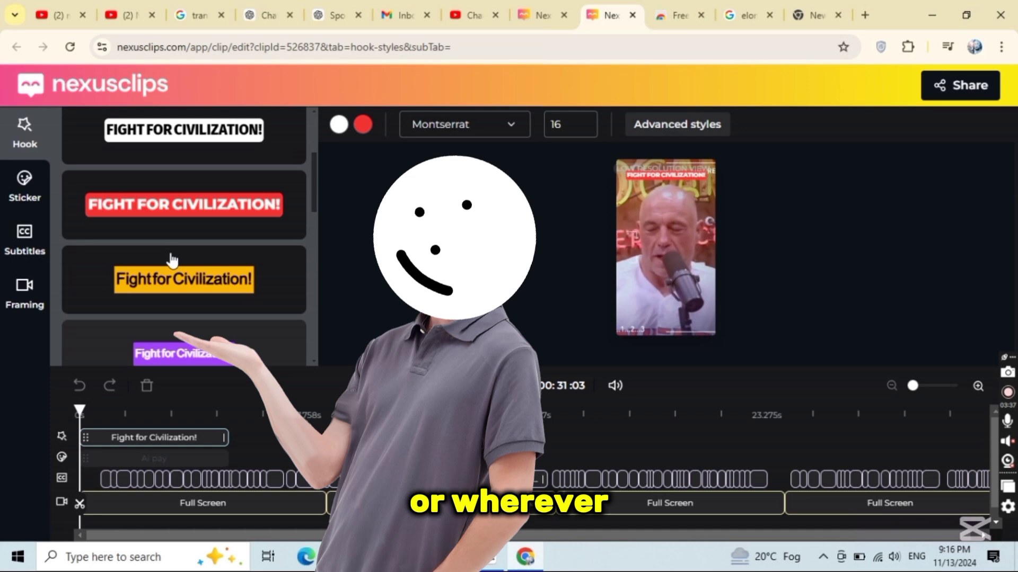
Step: Apply the yellow-box style to the 'Fight for Civilization!' hook, show it, and adjust the Ai pay sticker
{"action": "left_click", "coordinate": [288, 261]}
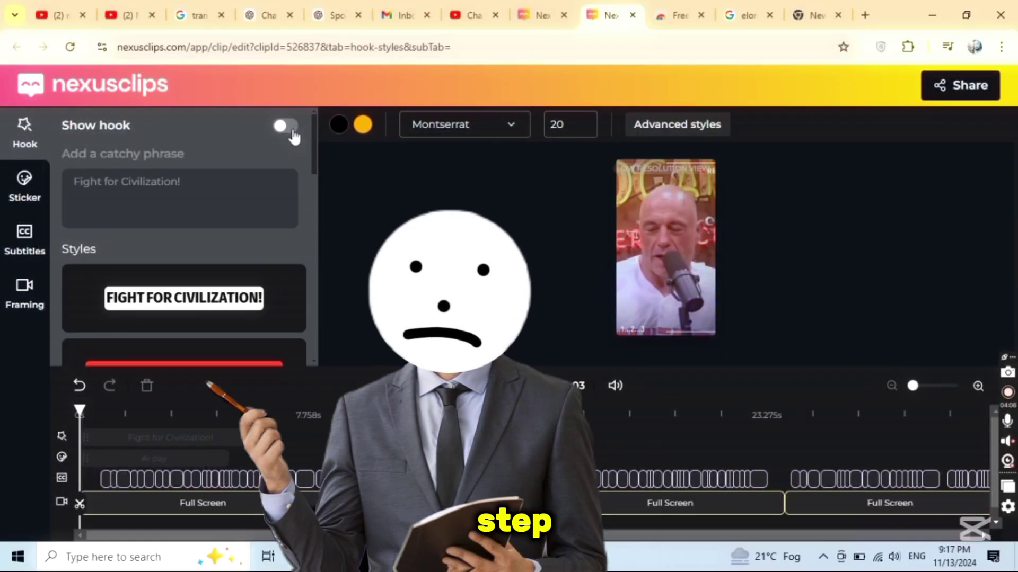
{"action": "left_click", "coordinate": [291, 130]}
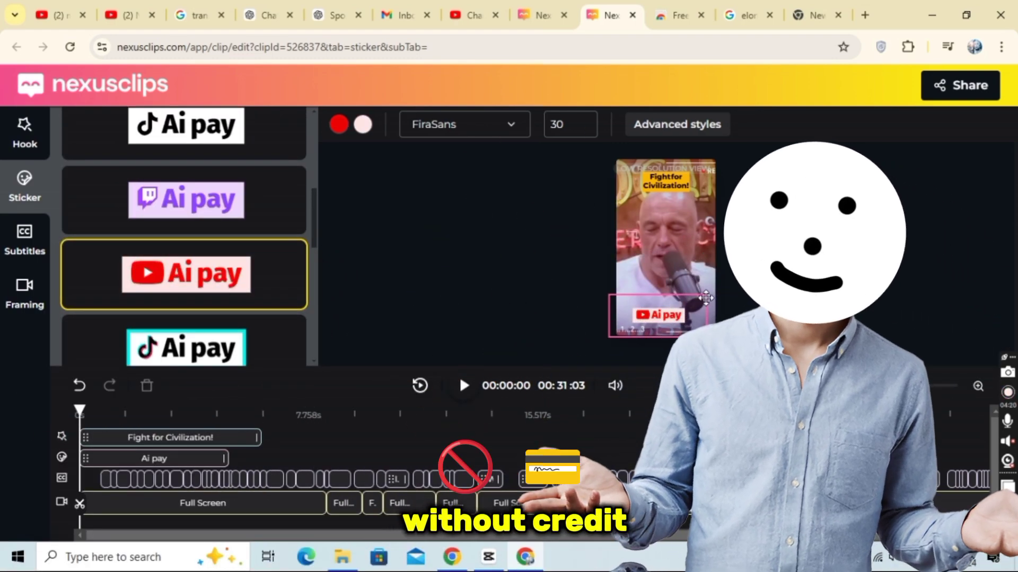
{"action": "mouse_move", "coordinate": [706, 336]}
{"action": "left_mouse_down"}
{"action": "mouse_move", "coordinate": [694, 345]}
{"action": "mouse_move", "coordinate": [698, 336]}
{"action": "left_mouse_up"}
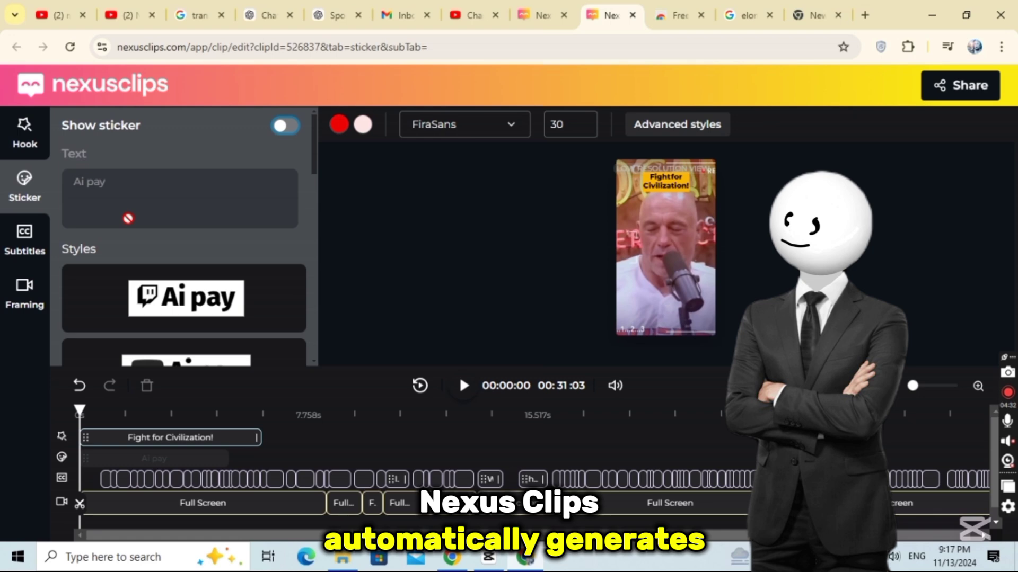
Step: Review the subtitle transcript text, then apply the white-and-red Bangers subtitle style
{"action": "left_click", "coordinate": [24, 236]}
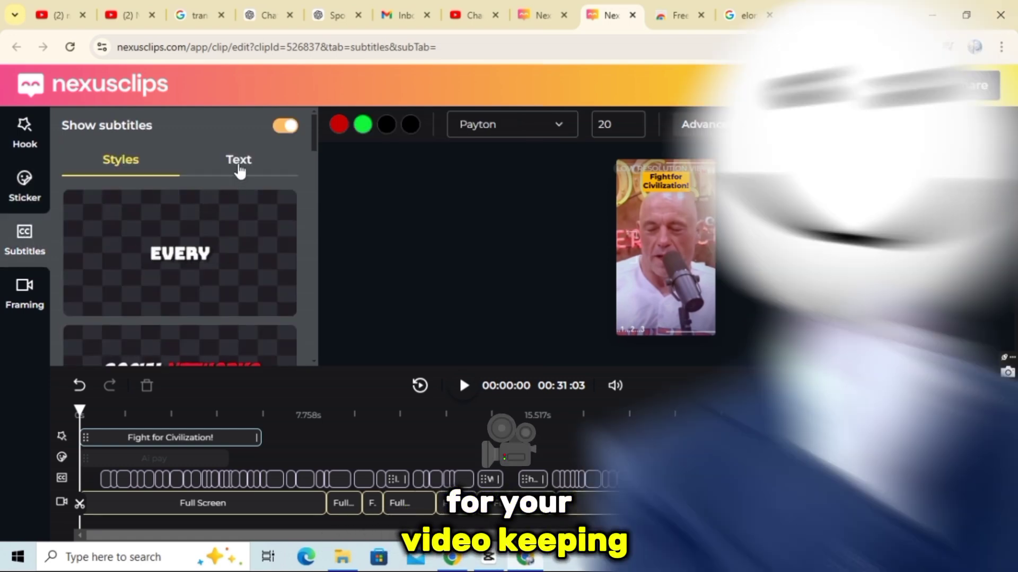
{"action": "left_click", "coordinate": [239, 170]}
{"action": "scroll", "coordinate": [127, 228], "scroll_direction": "down", "scroll_amount": 10}
{"action": "scroll", "coordinate": [127, 226], "scroll_direction": "up", "scroll_amount": 10}
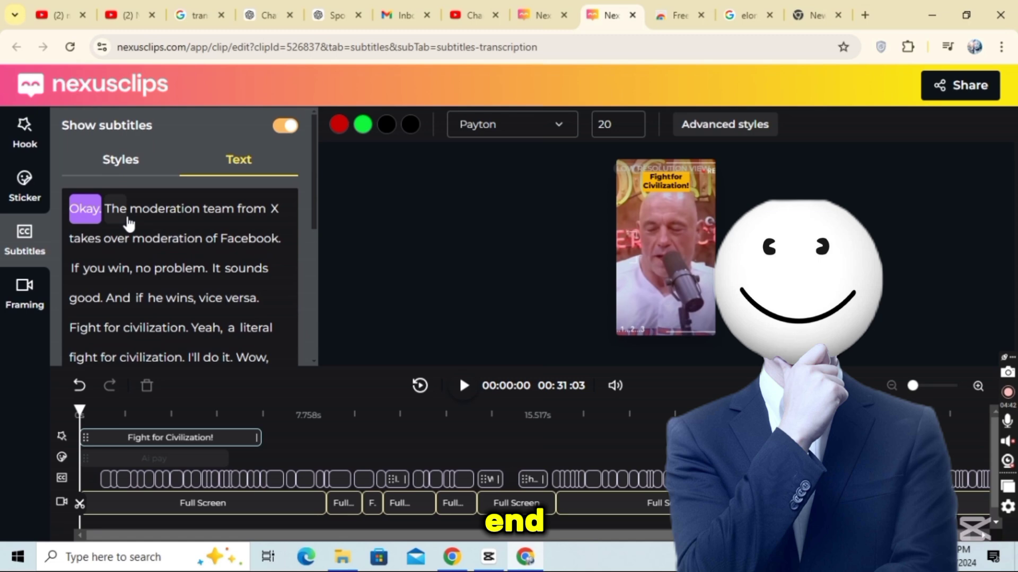
{"action": "left_click", "coordinate": [135, 169]}
{"action": "scroll", "coordinate": [154, 295], "scroll_direction": "down", "scroll_amount": 5}
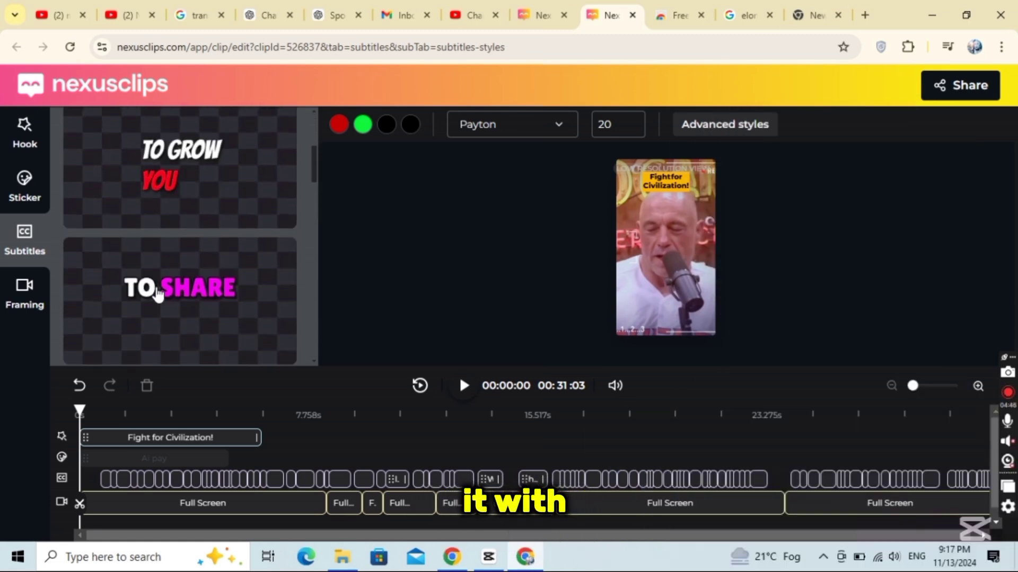
{"action": "scroll", "coordinate": [157, 294], "scroll_direction": "down", "scroll_amount": 3}
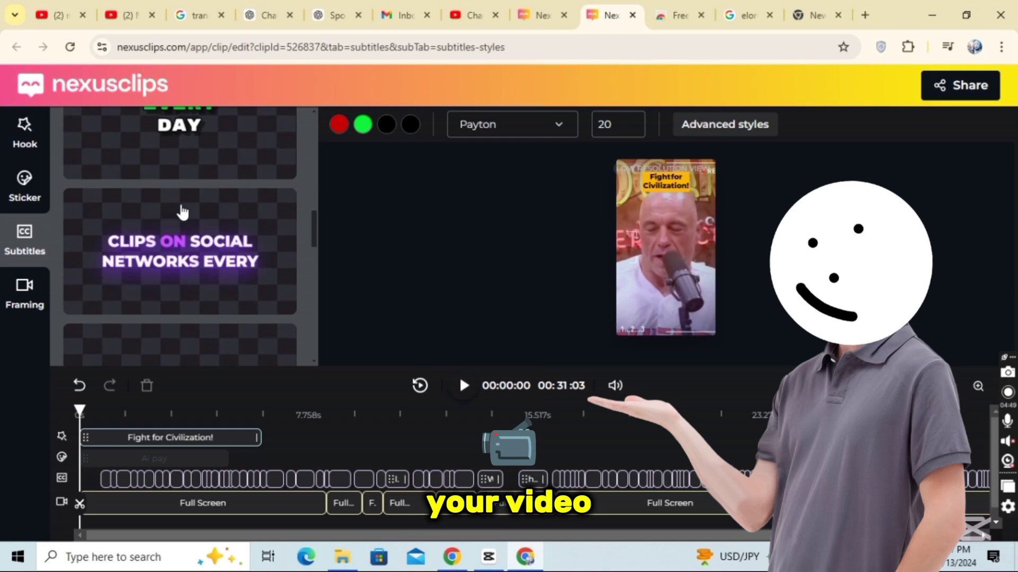
{"action": "scroll", "coordinate": [182, 212], "scroll_direction": "down", "scroll_amount": 3}
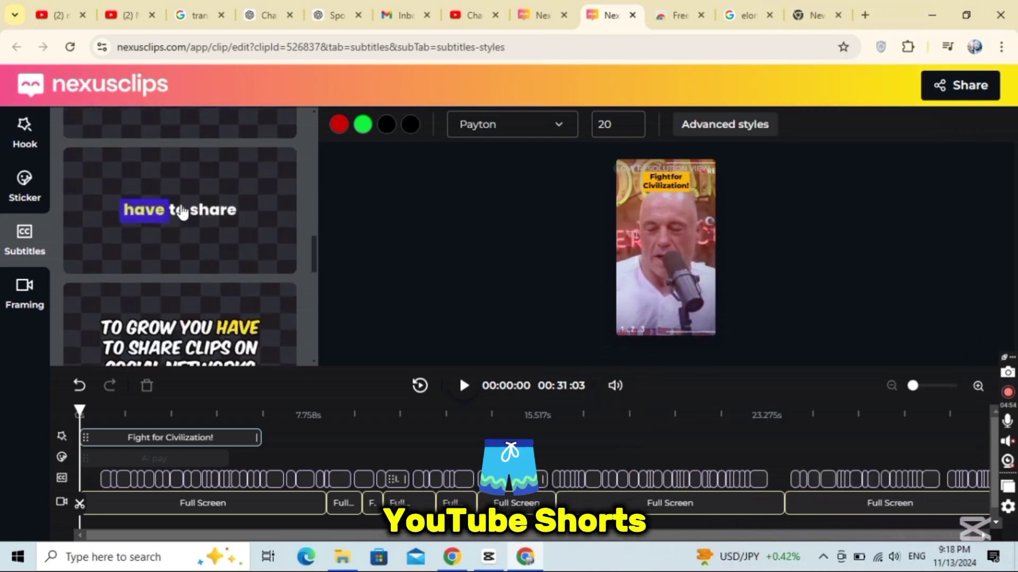
{"action": "scroll", "coordinate": [182, 212], "scroll_direction": "down", "scroll_amount": 6}
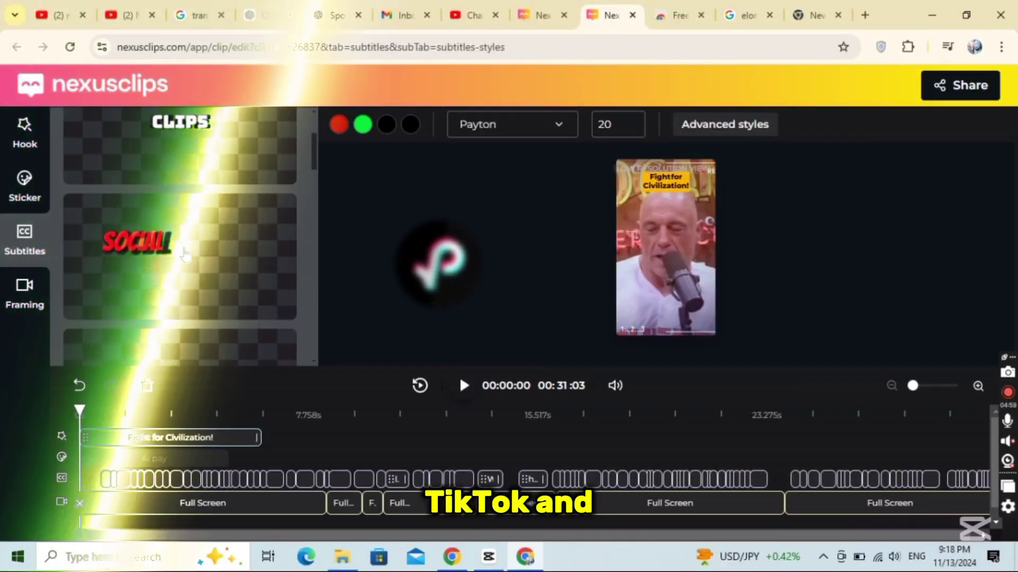
{"action": "left_click", "coordinate": [186, 254]}
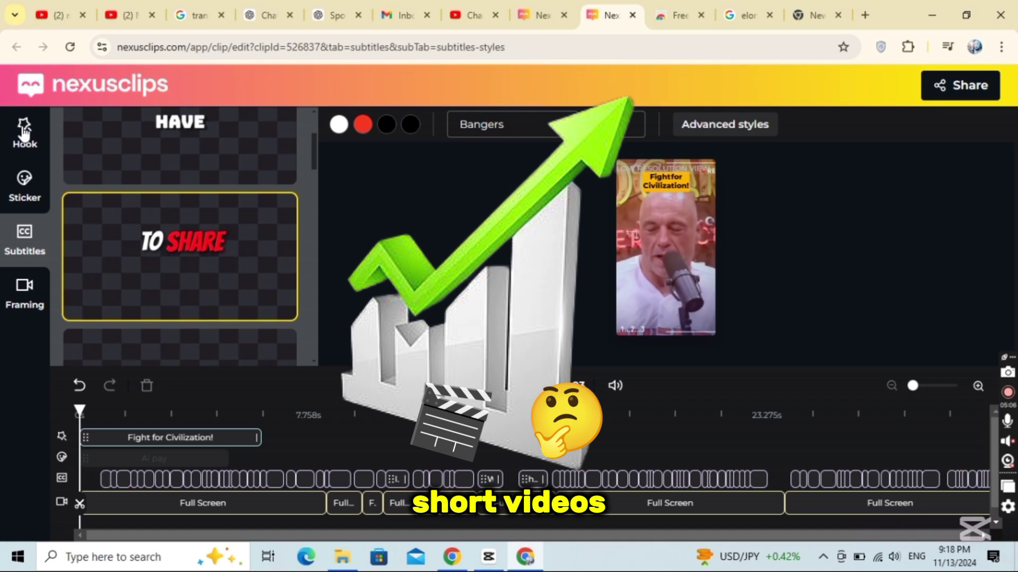
{"action": "left_click", "coordinate": [23, 132]}
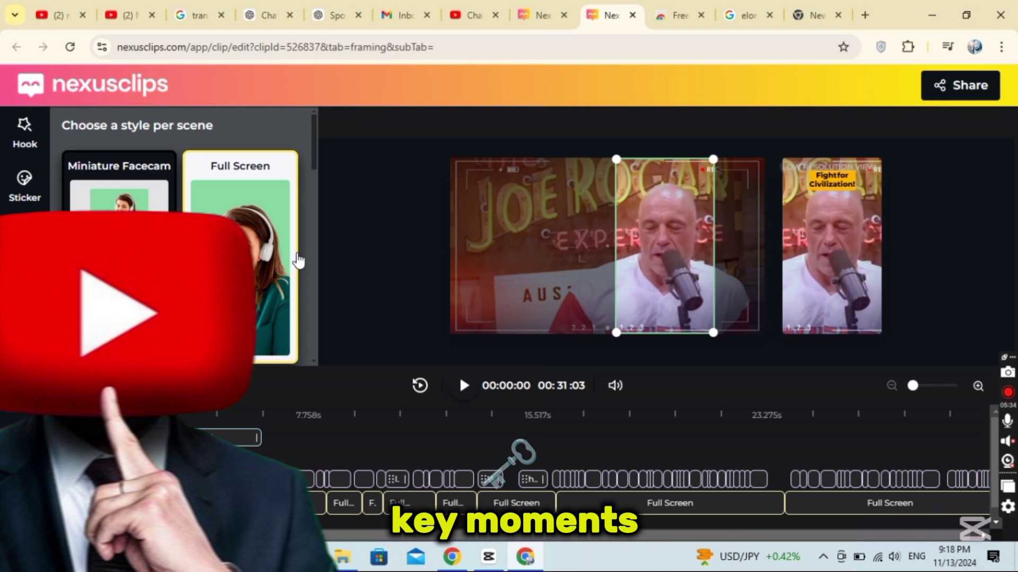
Step: Try Miniature Facecam, Full Screen, 1:1 and 16:9 framing on the first scene
{"action": "left_click", "coordinate": [166, 281]}
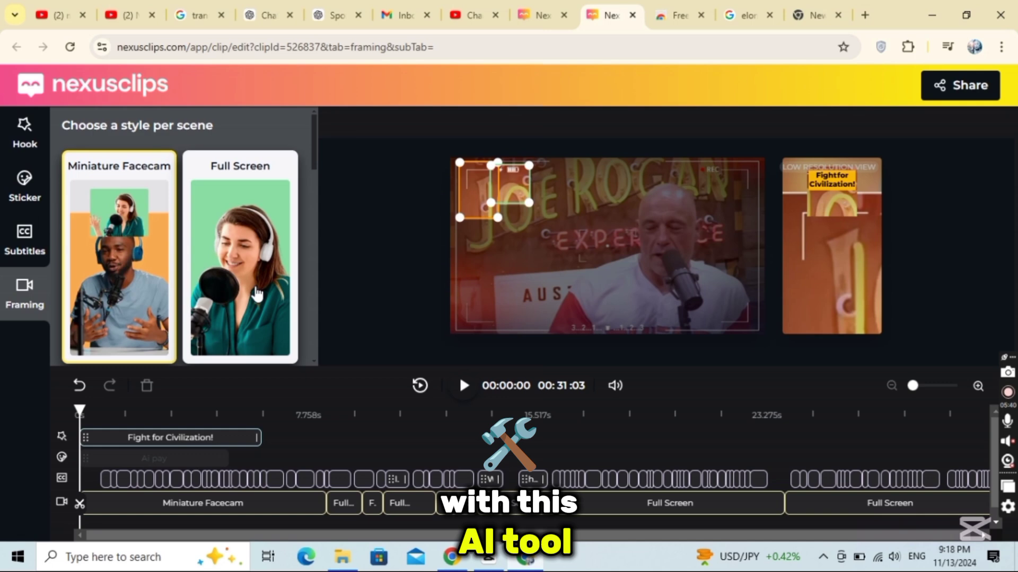
{"action": "left_click", "coordinate": [257, 295]}
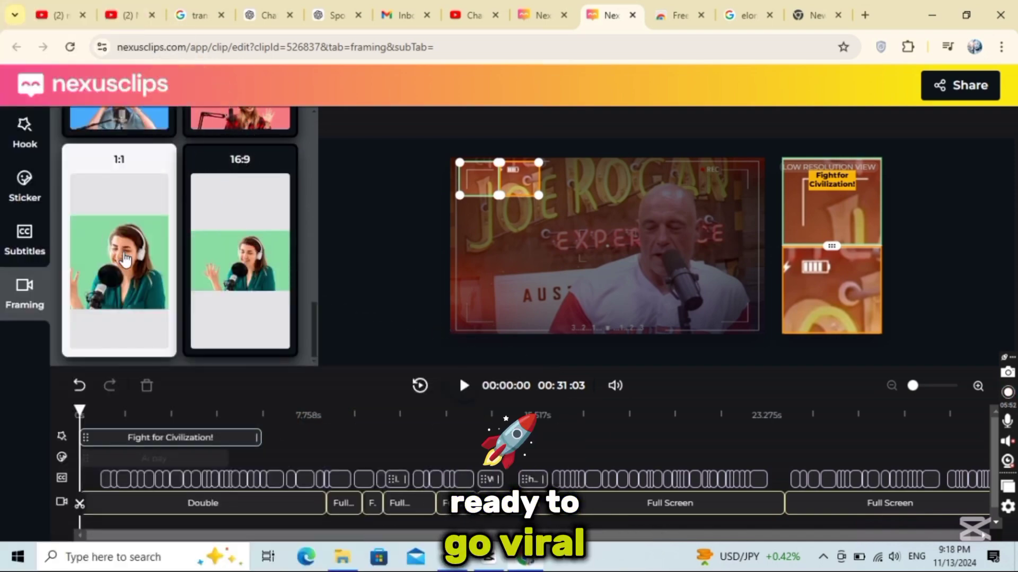
{"action": "left_click", "coordinate": [125, 259]}
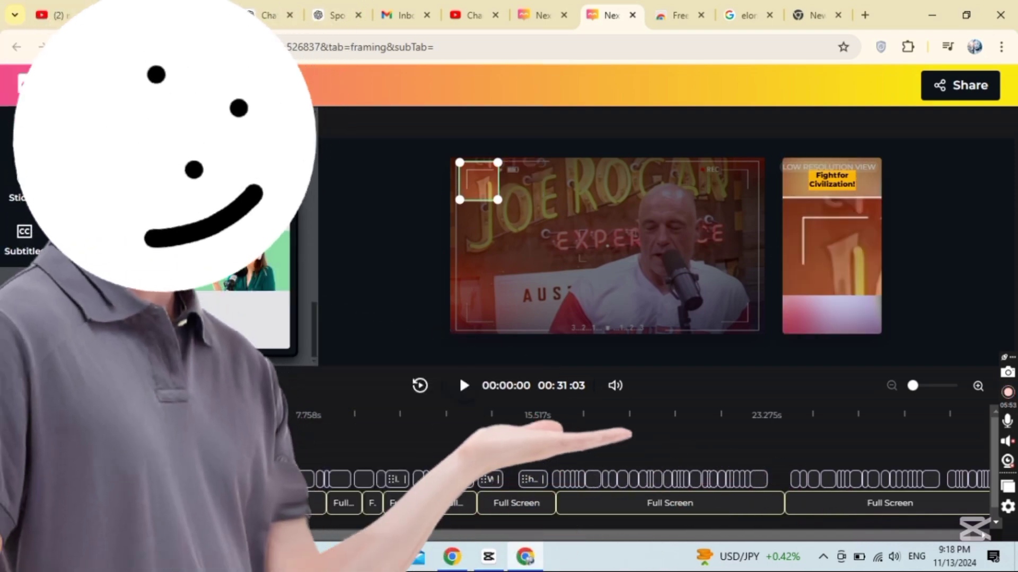
{"action": "left_click", "coordinate": [240, 254]}
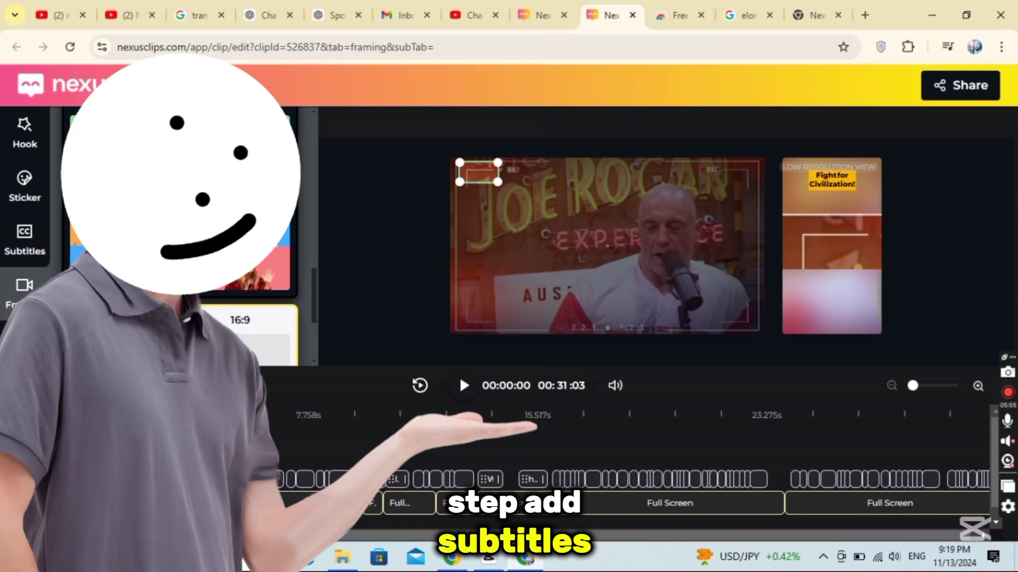
{"action": "scroll", "coordinate": [243, 265], "scroll_direction": "down", "scroll_amount": 5}
Step: Apply the Quadruple layout to the first scene and resize and reposition its crop areas
{"action": "left_click", "coordinate": [243, 288]}
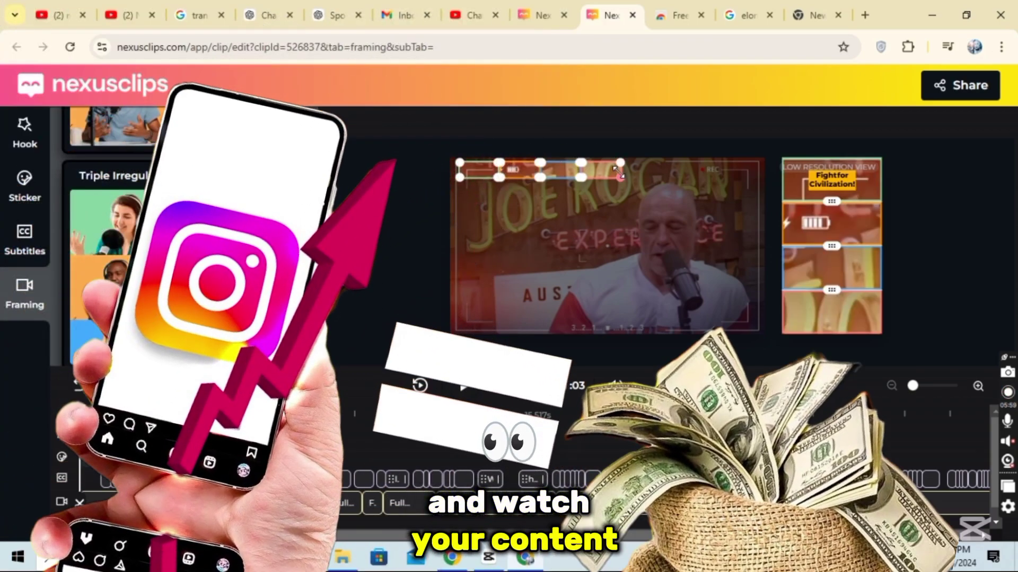
{"action": "mouse_move", "coordinate": [620, 177]}
{"action": "left_mouse_down"}
{"action": "mouse_move", "coordinate": [663, 210]}
{"action": "mouse_move", "coordinate": [709, 285]}
{"action": "left_mouse_up"}
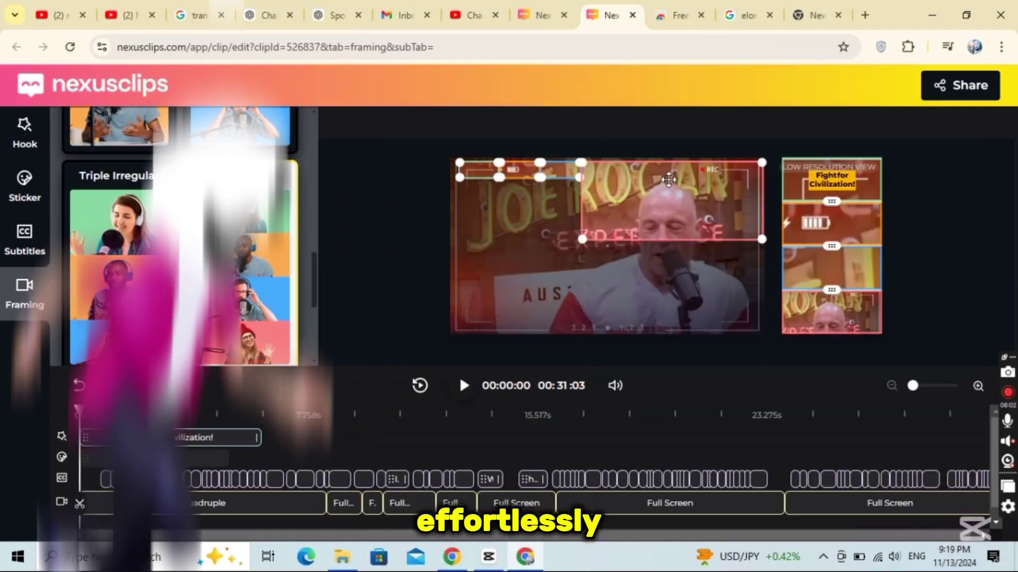
{"action": "left_click_drag", "start_coordinate": [675, 211], "coordinate": [671, 229]}
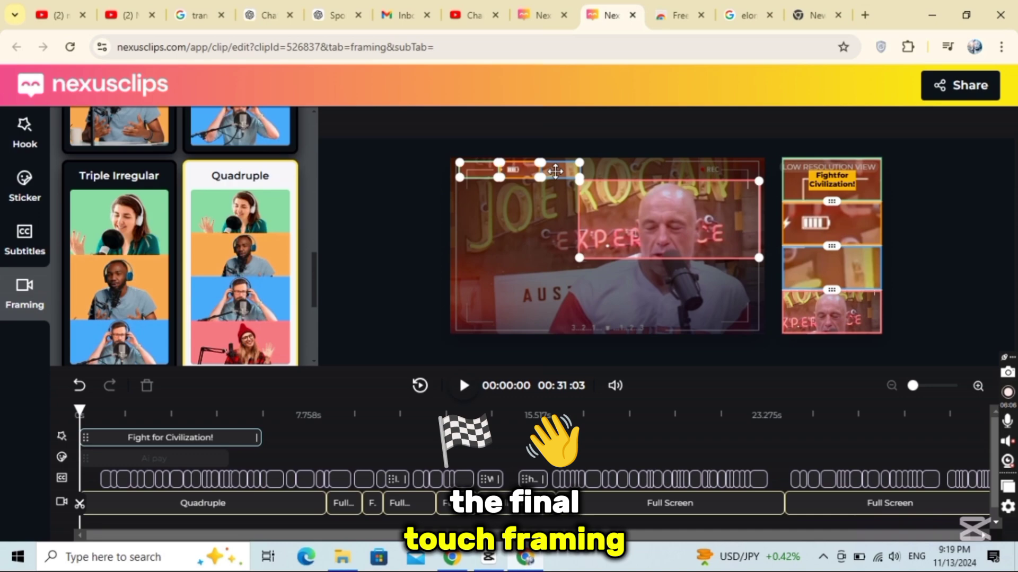
{"action": "left_click_drag", "start_coordinate": [549, 211], "coordinate": [533, 286]}
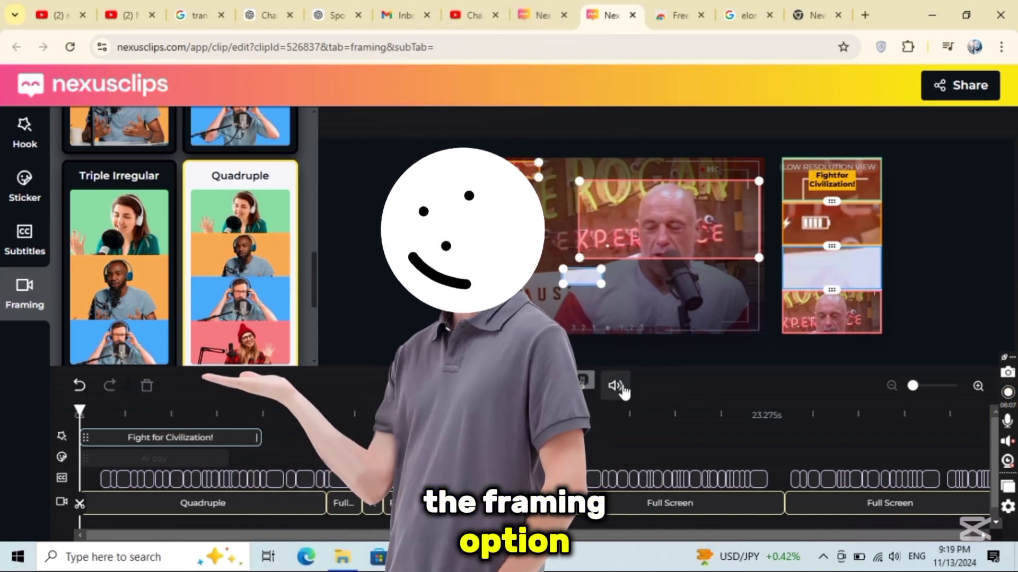
Step: Switch the first scene back to Full Screen framing and play it to check the face tracking
{"action": "scroll", "coordinate": [229, 259], "scroll_direction": "up", "scroll_amount": 10}
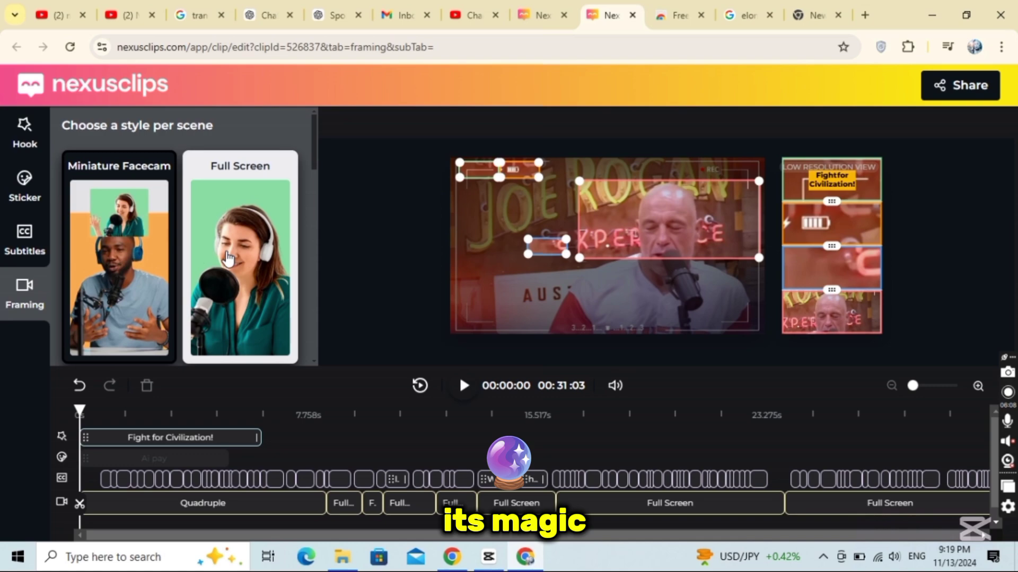
{"action": "left_click", "coordinate": [229, 260]}
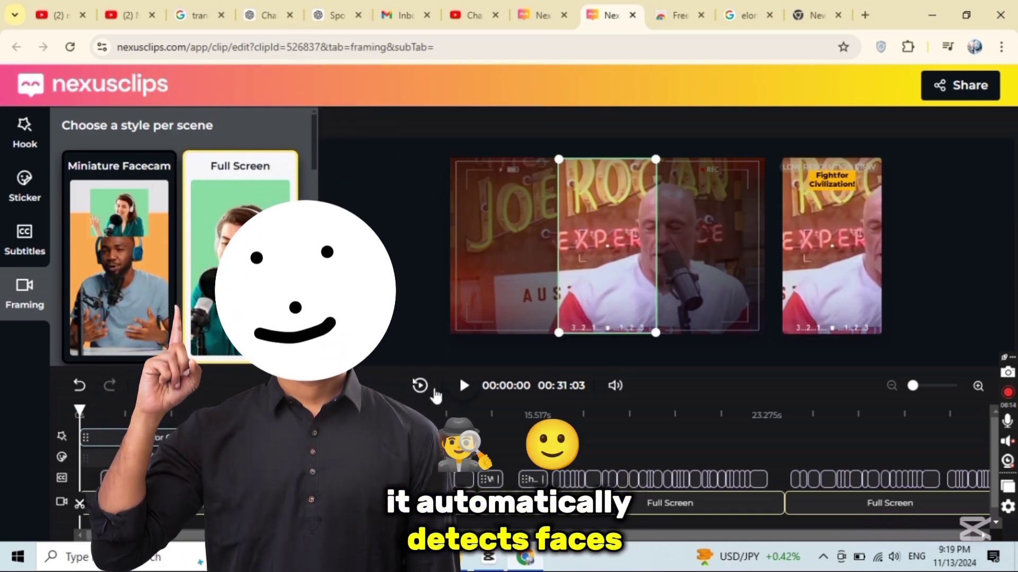
{"action": "left_click", "coordinate": [463, 386]}
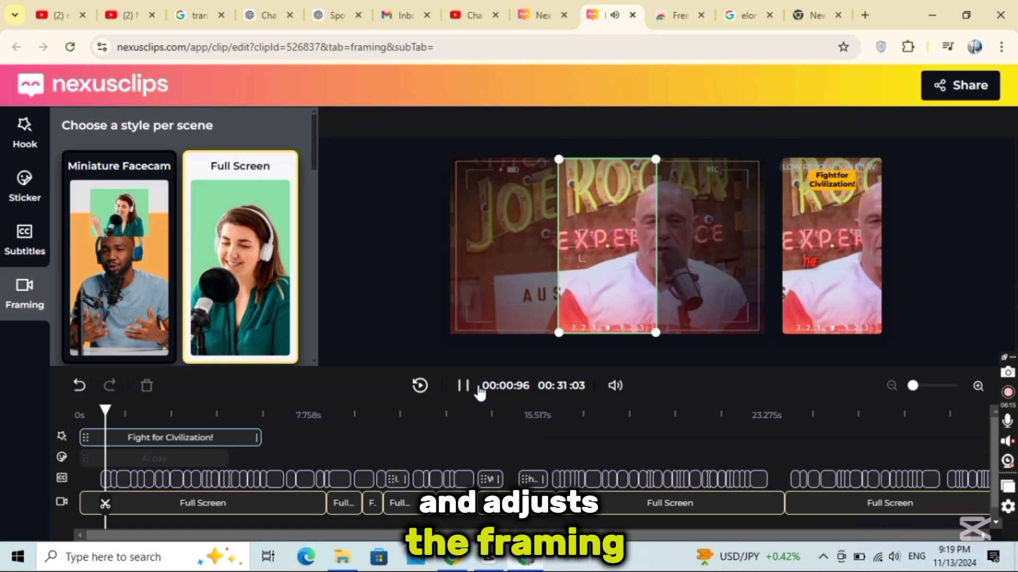
{"action": "left_click", "coordinate": [462, 386]}
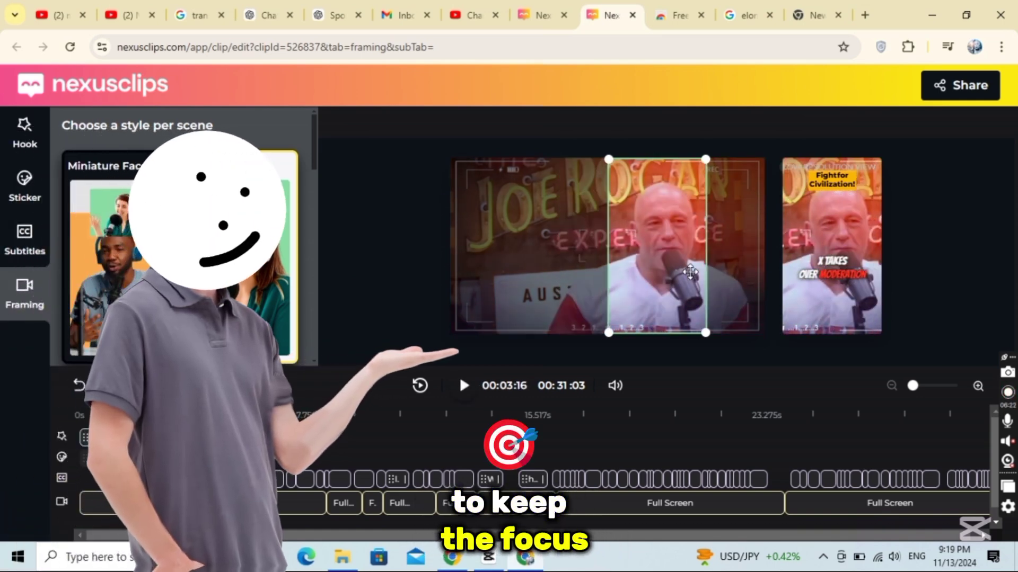
{"action": "left_click", "coordinate": [463, 385]}
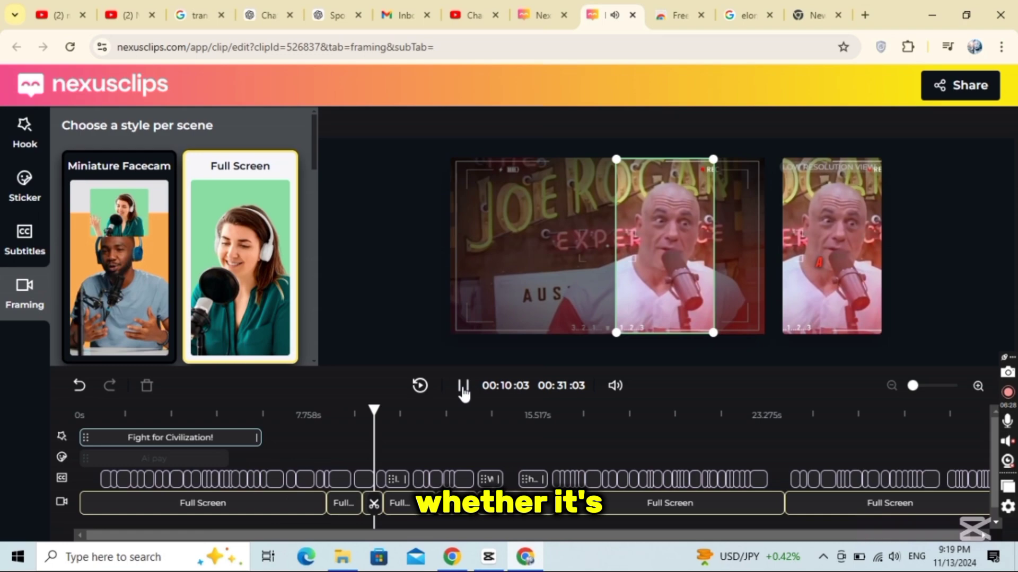
{"action": "left_click", "coordinate": [463, 386]}
Step: Scrub back to about 13 seconds, then replay the clip from the start
{"action": "left_click", "coordinate": [465, 415]}
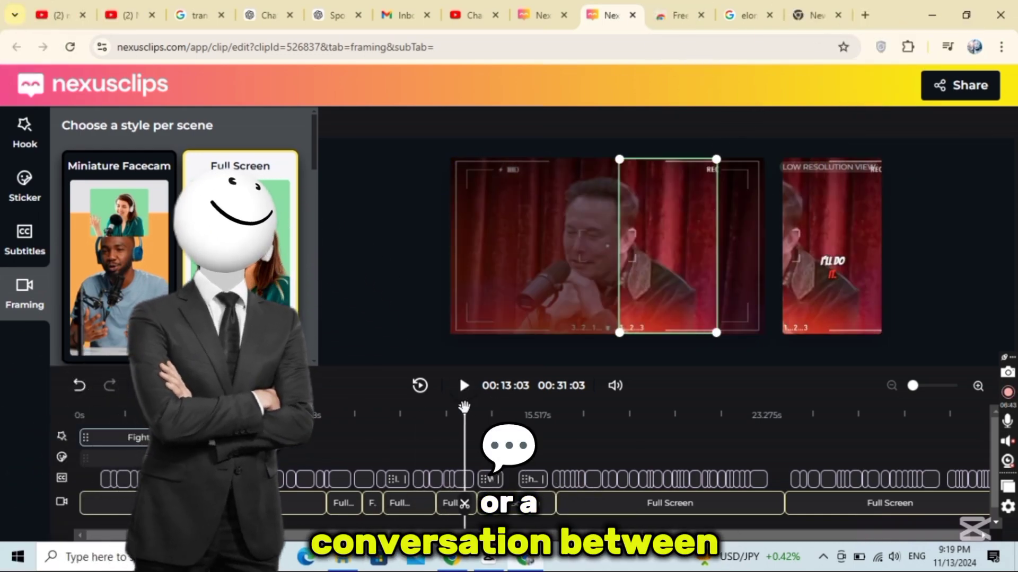
{"action": "left_click_drag", "start_coordinate": [625, 285], "coordinate": [568, 285]}
{"action": "left_click", "coordinate": [420, 386]}
{"action": "left_click", "coordinate": [463, 385]}
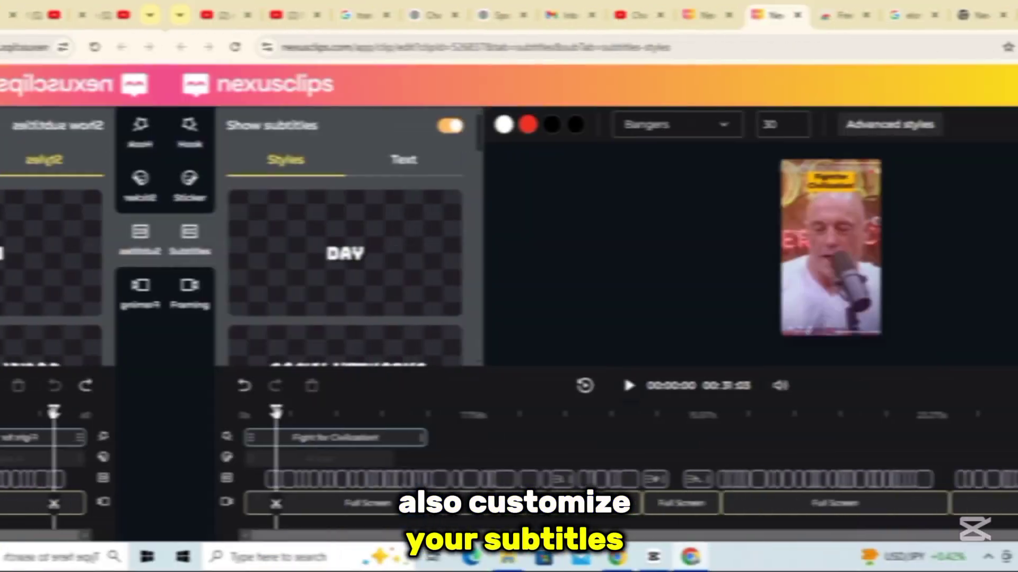
Step: Set the subtitle font to Poppins
{"action": "left_click", "coordinate": [485, 127]}
{"action": "left_click", "coordinate": [480, 160]}
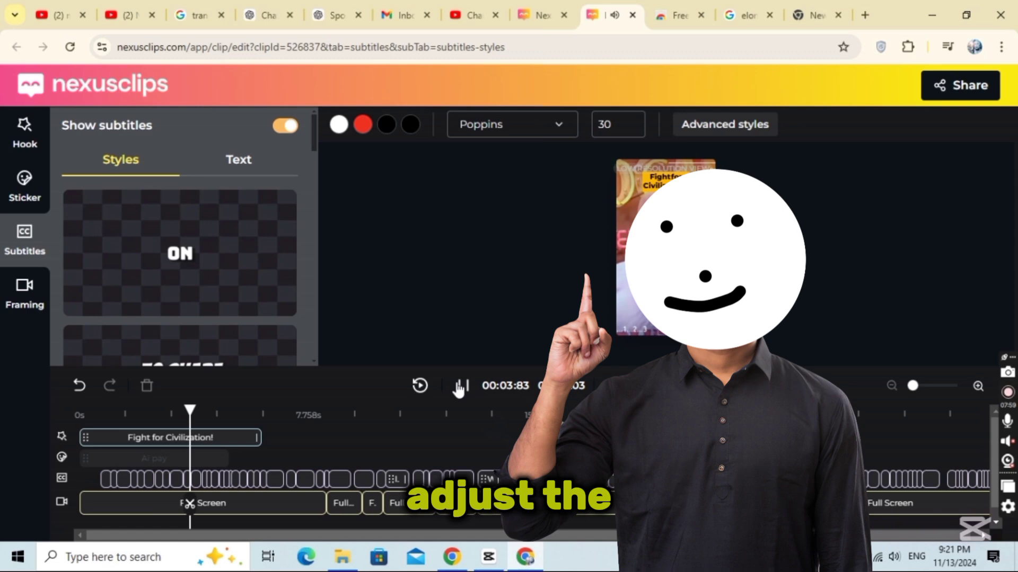
{"action": "left_click", "coordinate": [512, 124]}
{"action": "scroll", "coordinate": [514, 220], "scroll_direction": "down", "scroll_amount": 5}
Step: Keep the subtitle size at 30 and thicken the border in Advanced styles
{"action": "left_click", "coordinate": [636, 123]}
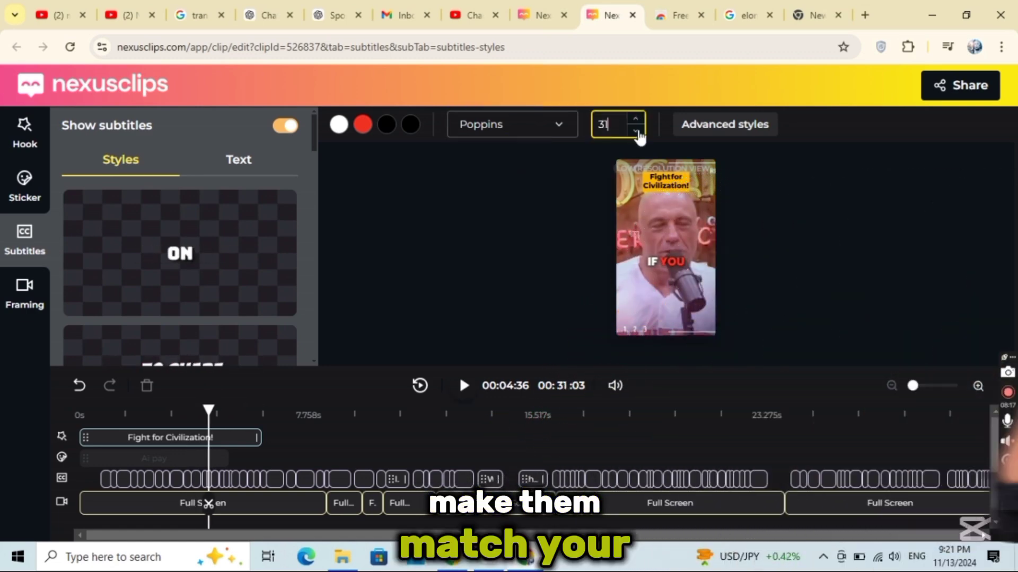
{"action": "left_click", "coordinate": [734, 124]}
{"action": "left_click_drag", "start_coordinate": [374, 205], "coordinate": [416, 204]}
{"action": "scroll", "coordinate": [451, 383], "scroll_direction": "down", "scroll_amount": 1}
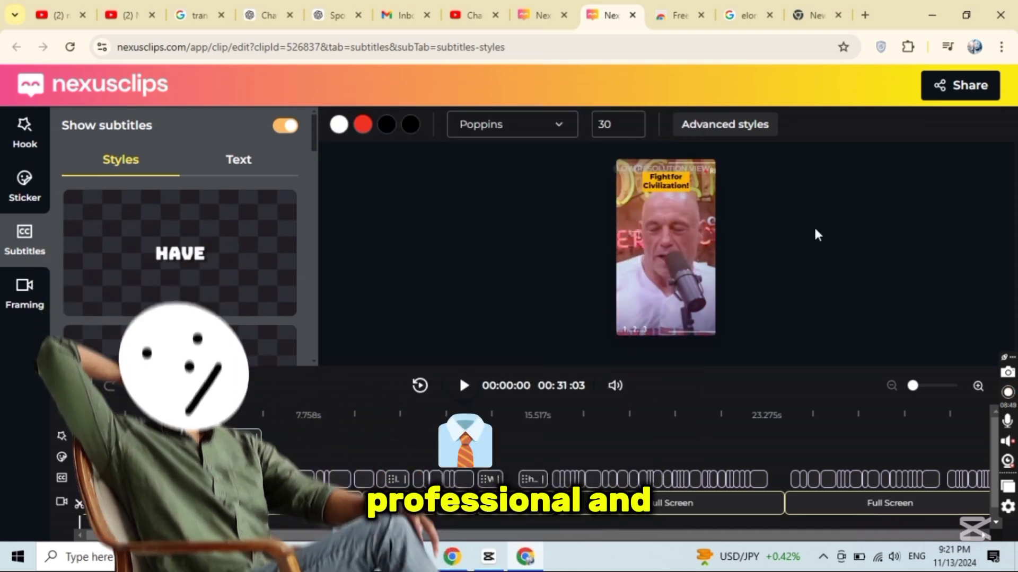
{"action": "left_click", "coordinate": [962, 86]}
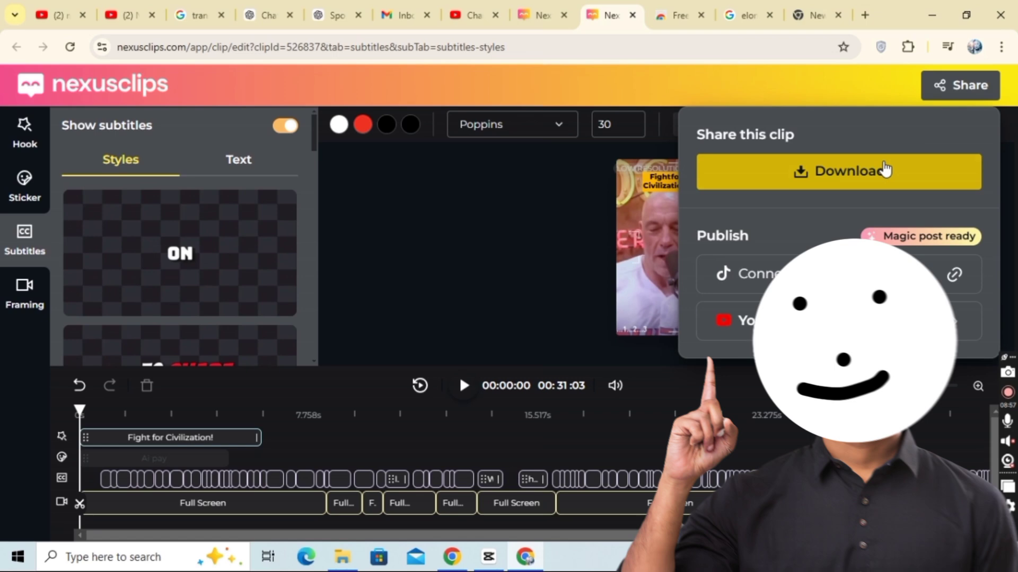
Step: Download the finished vertical clip and bring the share options back up
{"action": "left_click", "coordinate": [831, 175]}
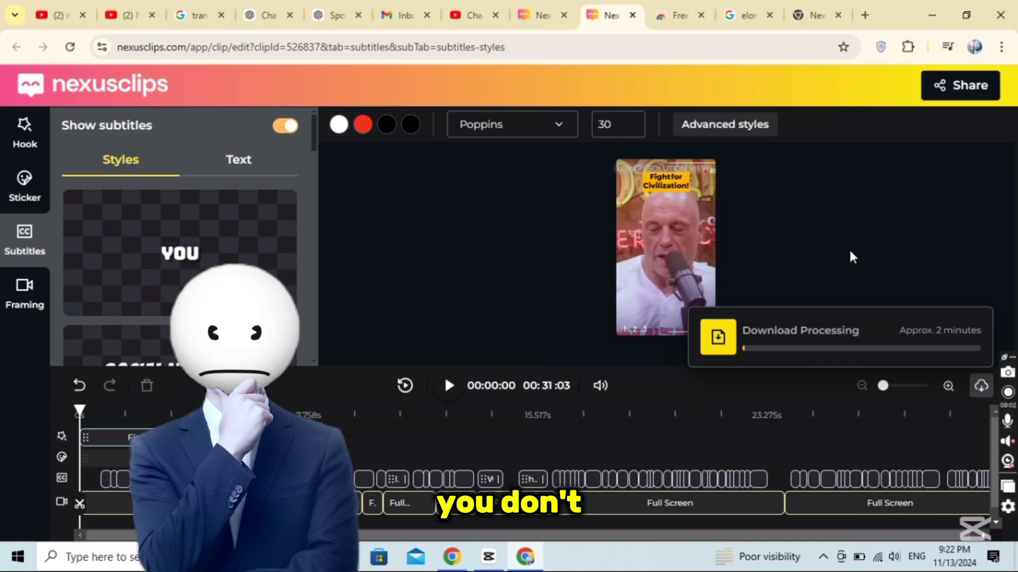
{"action": "triple_click", "coordinate": [782, 328]}
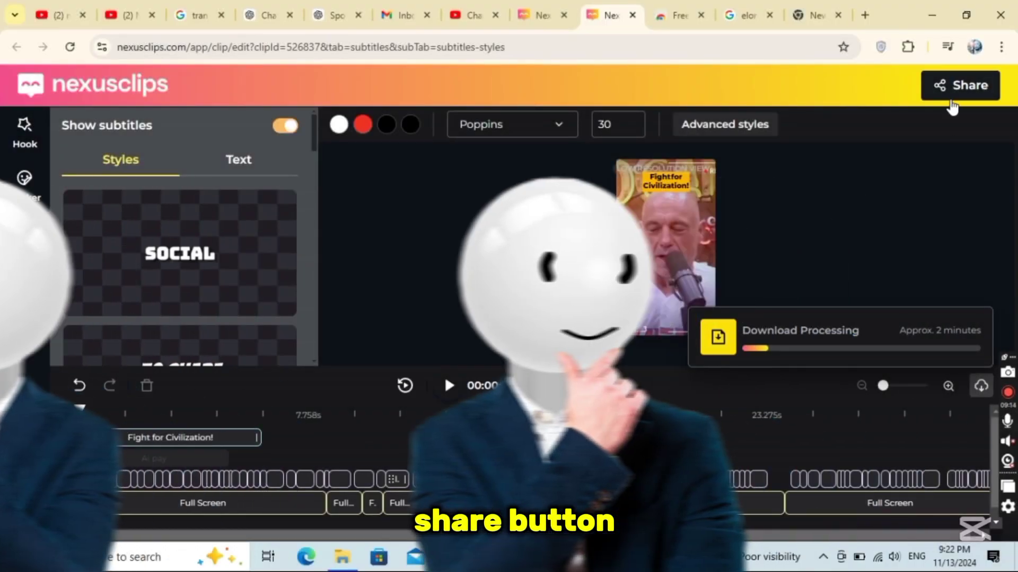
Step: Start a YouTube Shorts post and review the auto-filled title 'The Fight for Civilization: Musk vs. Zuck'
{"action": "left_click", "coordinate": [960, 85]}
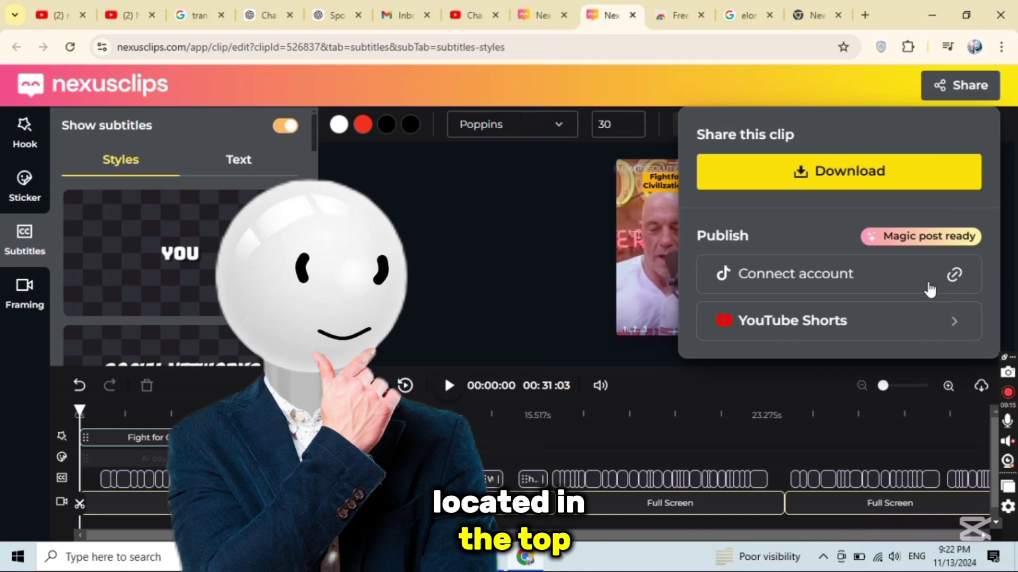
{"action": "left_click", "coordinate": [775, 320]}
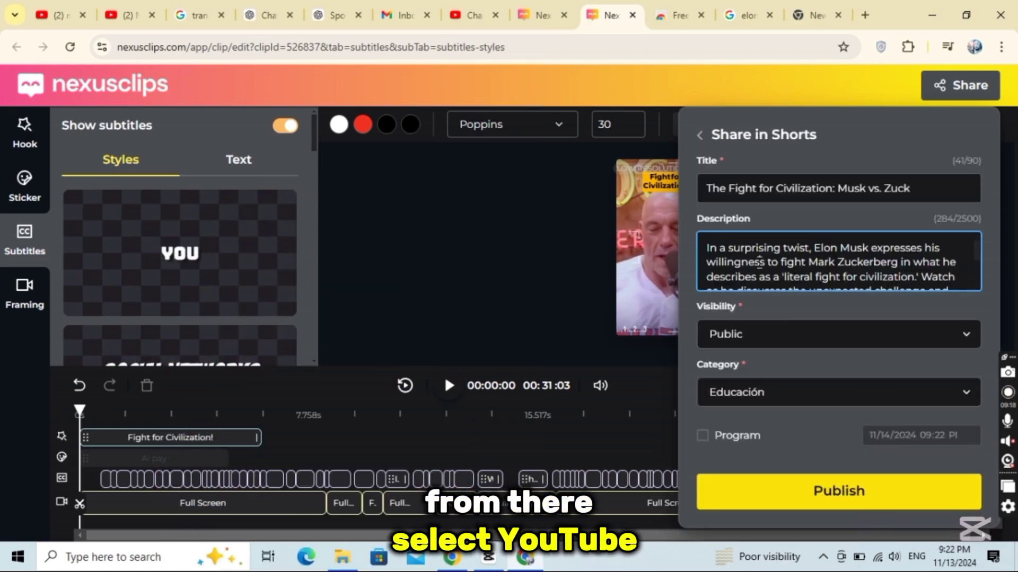
{"action": "scroll", "coordinate": [760, 264], "scroll_direction": "up", "scroll_amount": 3}
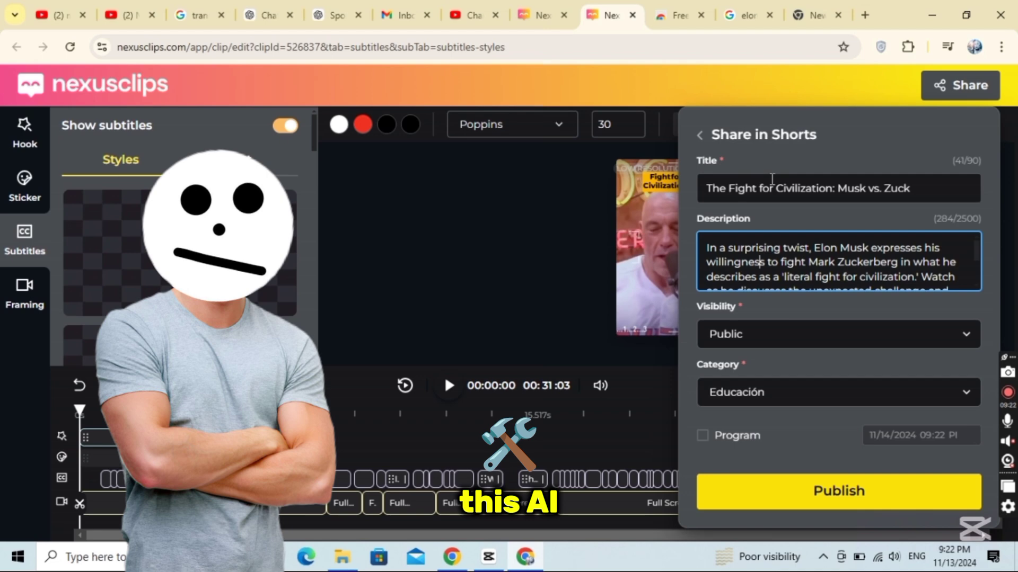
{"action": "double_click", "coordinate": [742, 188]}
Step: Keep the post's visibility as Public and its category as Educación
{"action": "left_click", "coordinate": [776, 342]}
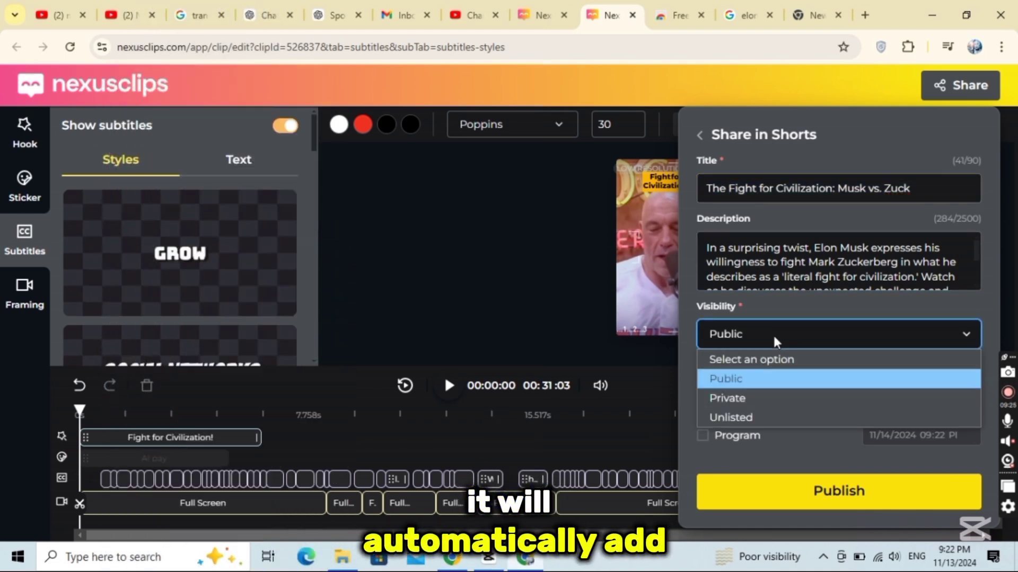
{"action": "left_click", "coordinate": [762, 390]}
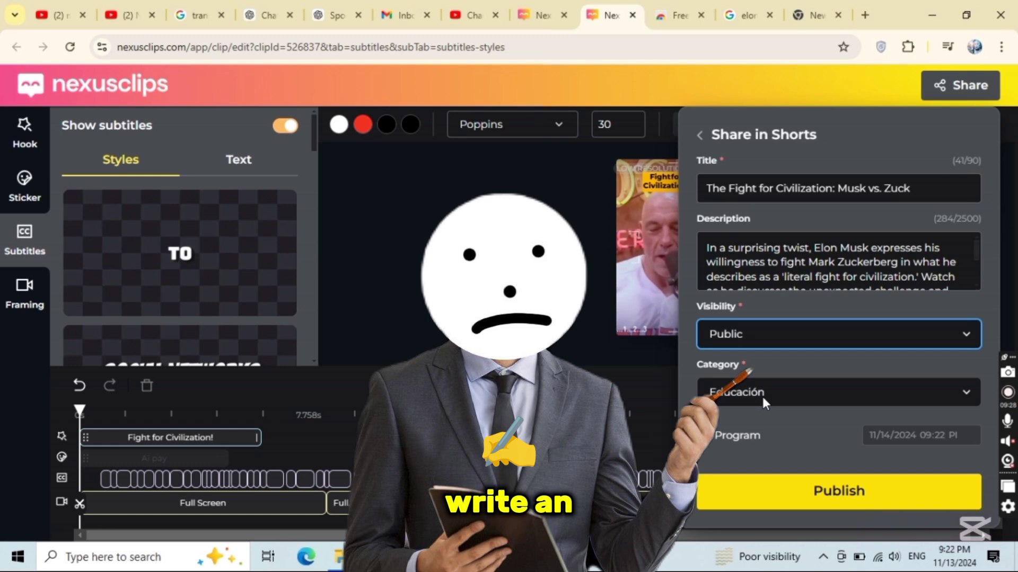
{"action": "left_click", "coordinate": [762, 397]}
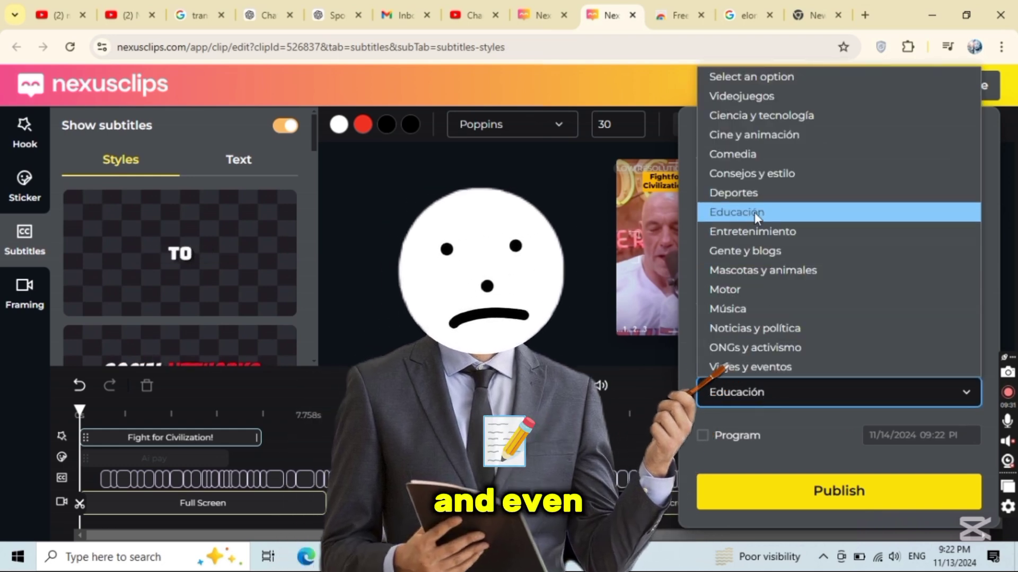
{"action": "left_click", "coordinate": [754, 212]}
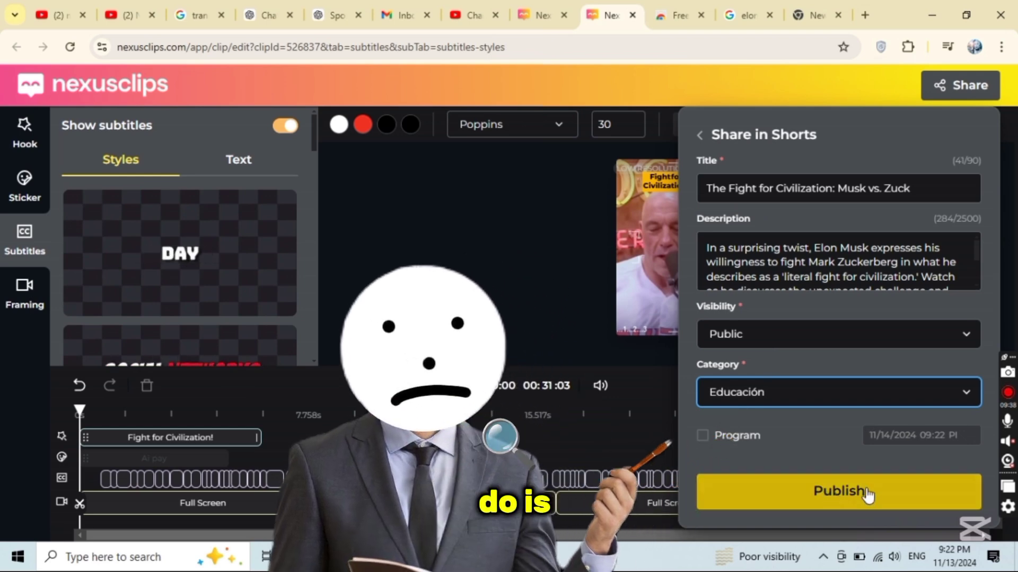
Step: Publish the clip to YouTube Shorts, dismiss the confirmation, and bring the sharing options back
{"action": "left_click", "coordinate": [847, 492]}
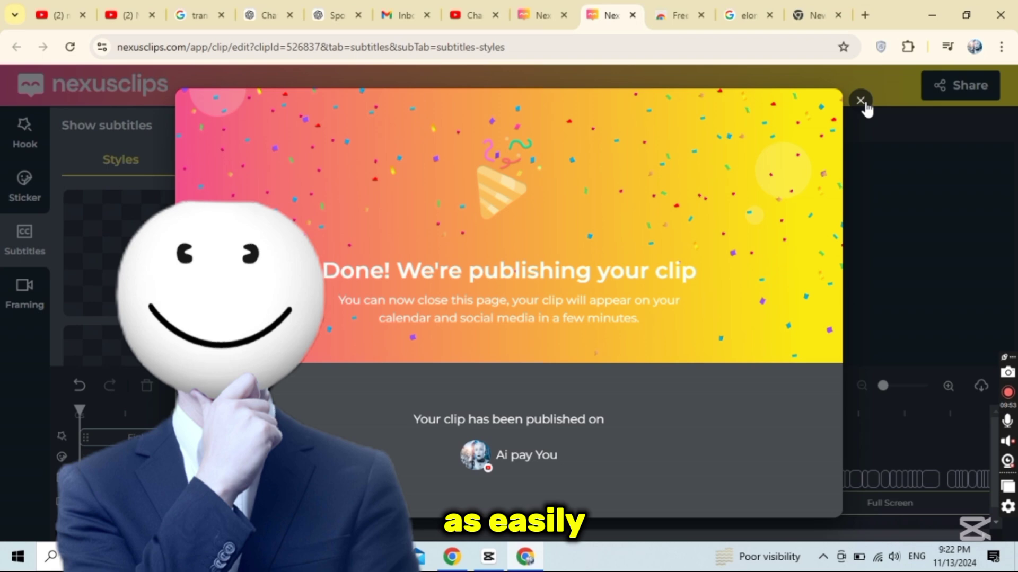
{"action": "left_click", "coordinate": [861, 102]}
{"action": "left_click", "coordinate": [960, 85]}
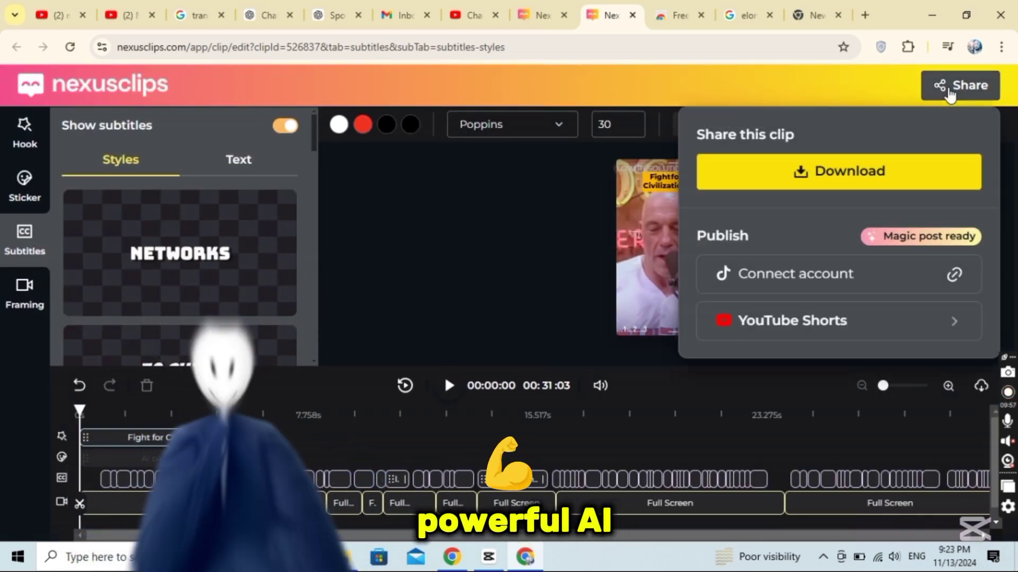